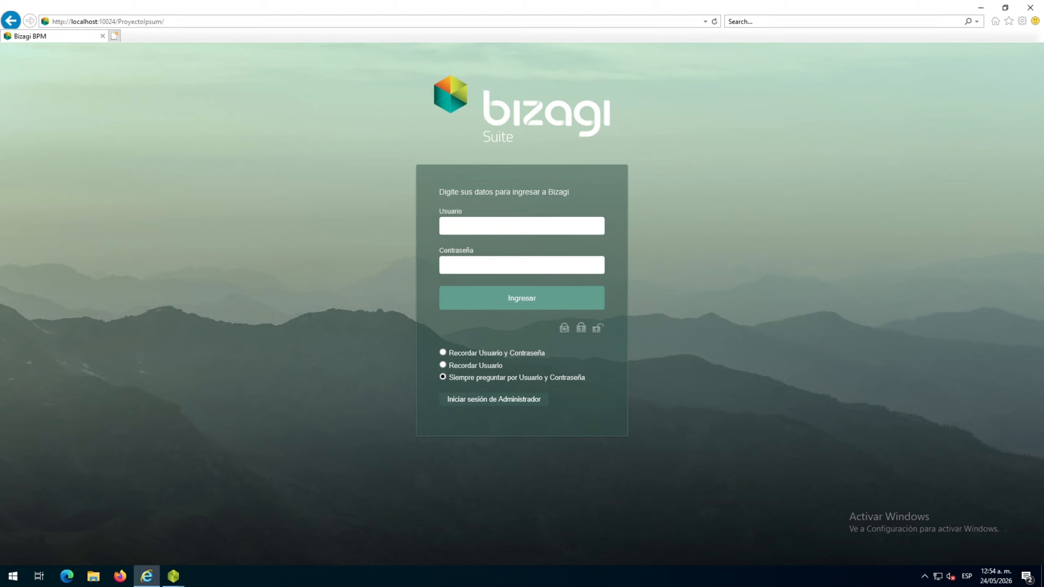
Sign in to the Bizagi portal as the comercial user with the account password and dismiss the blocked-content warning
click(534, 226)
text(comercial)
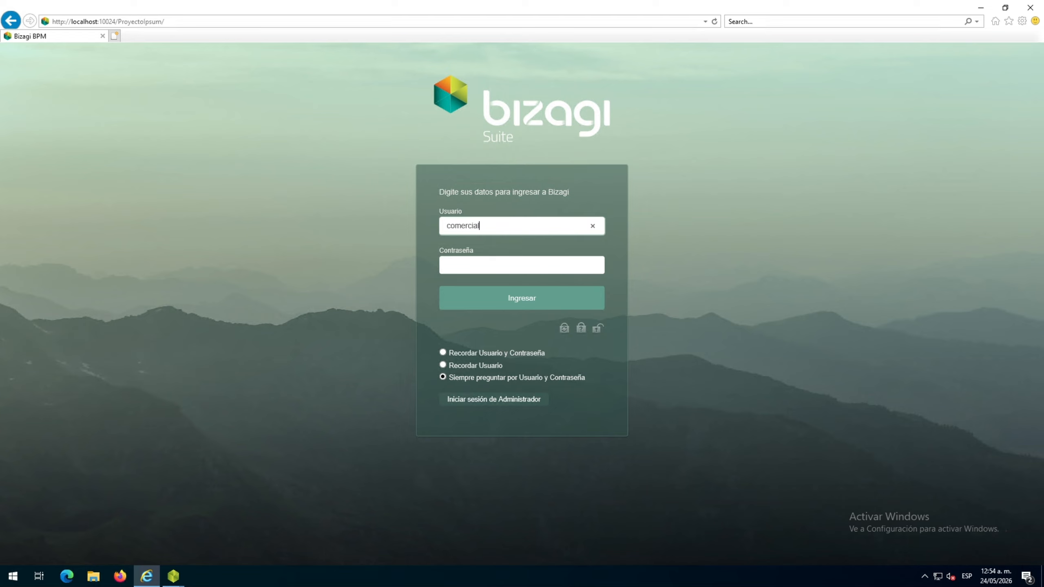
click(549, 259)
text(•••••••••)
click(537, 309)
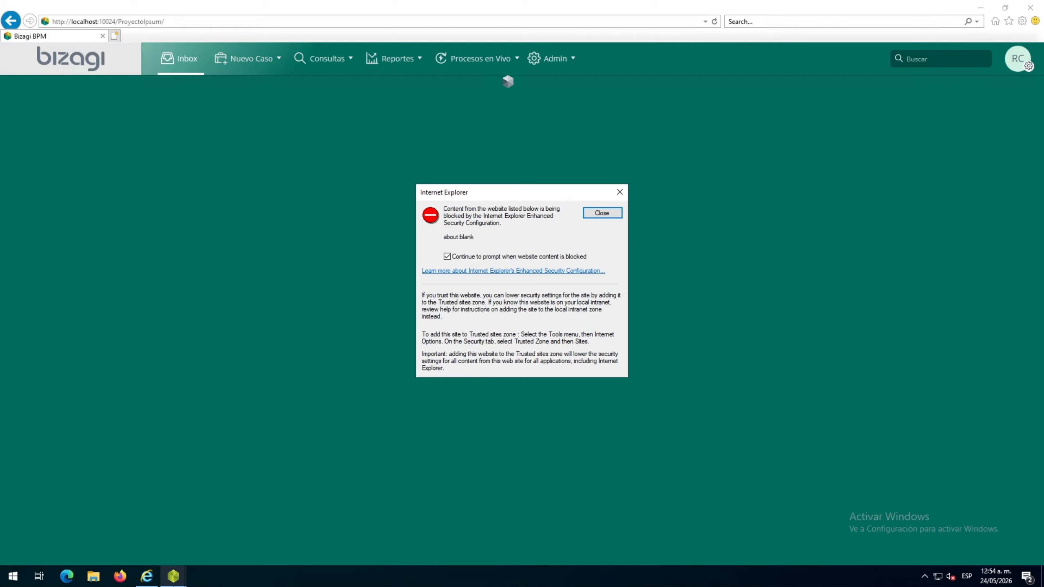
click(615, 213)
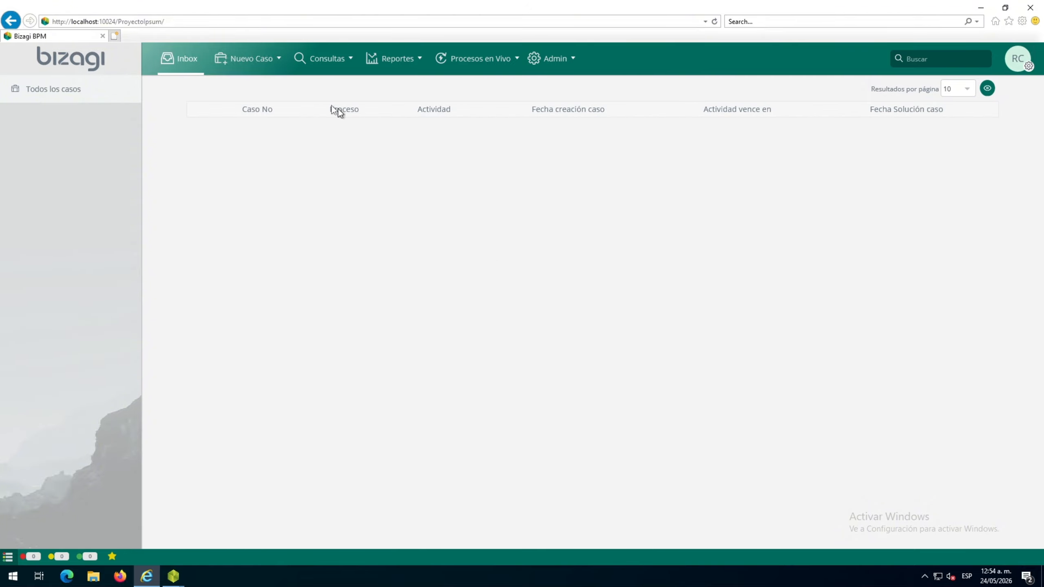
Check the process diagram in Bizagi Modeler and create a new case of the project services process in the web portal
mouse_move(174, 578)
click(217, 531)
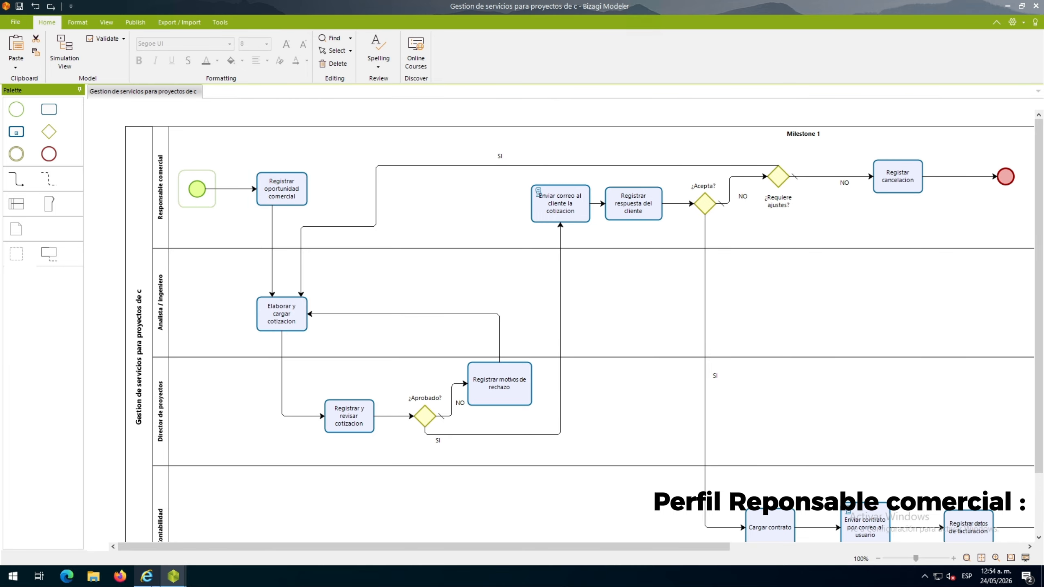
click(146, 576)
click(261, 62)
click(263, 110)
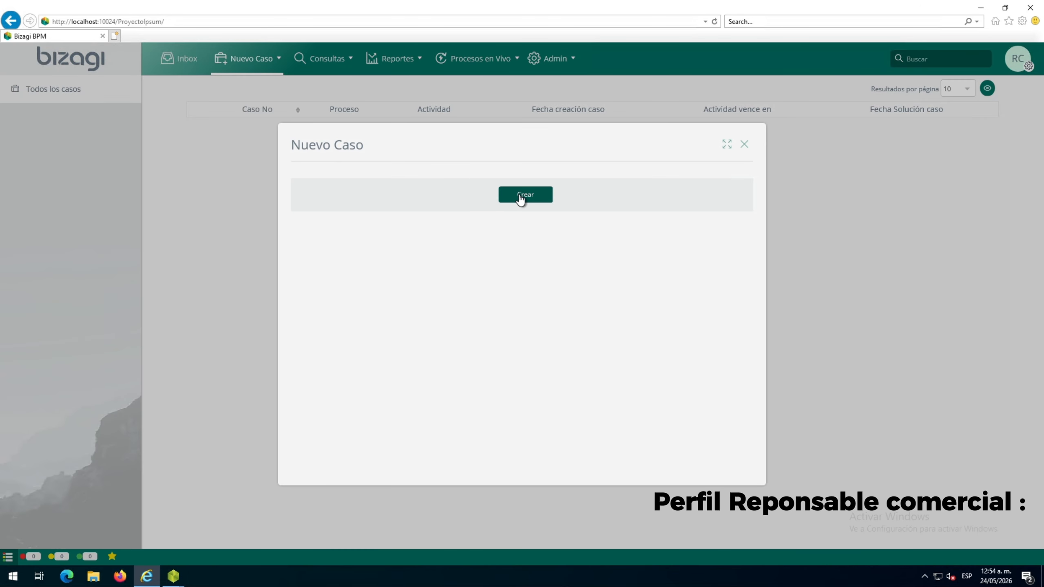
click(520, 197)
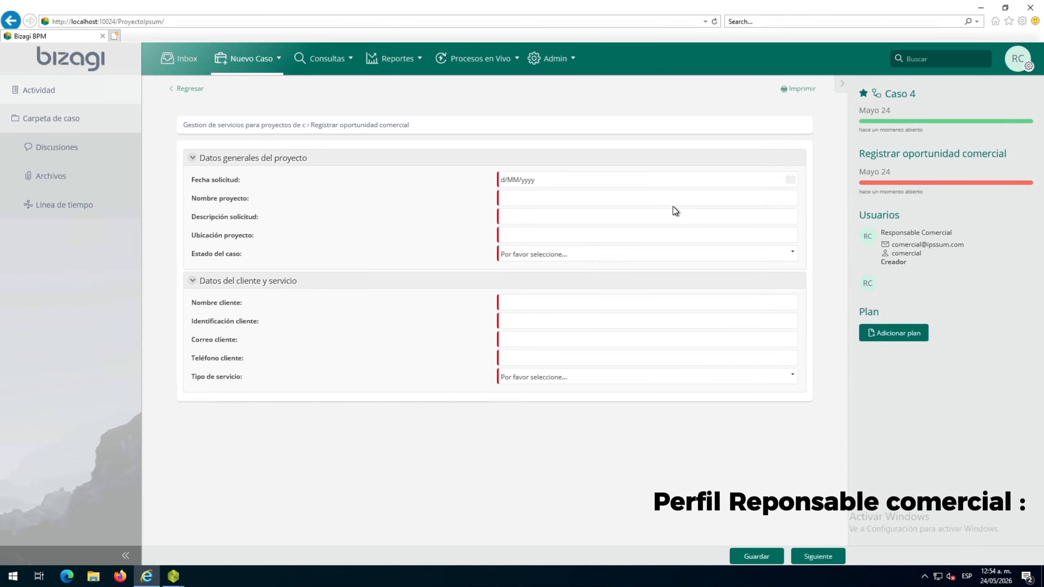
Enter the request date 24/05/2026, project name Construcción Bodega Norte, description Servicio de construcción y adecuación, and location Bogotá
click(785, 184)
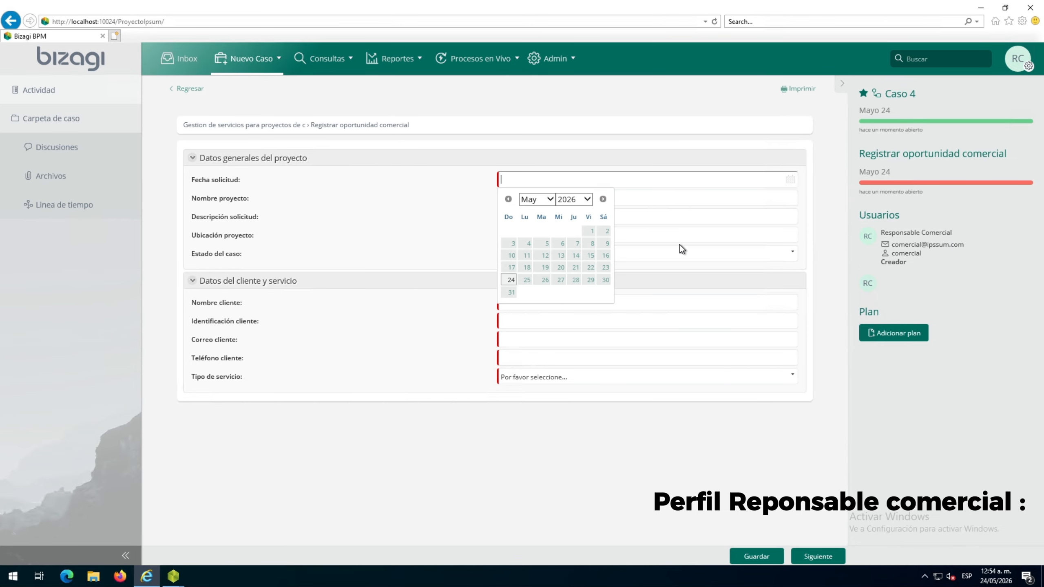
click(511, 282)
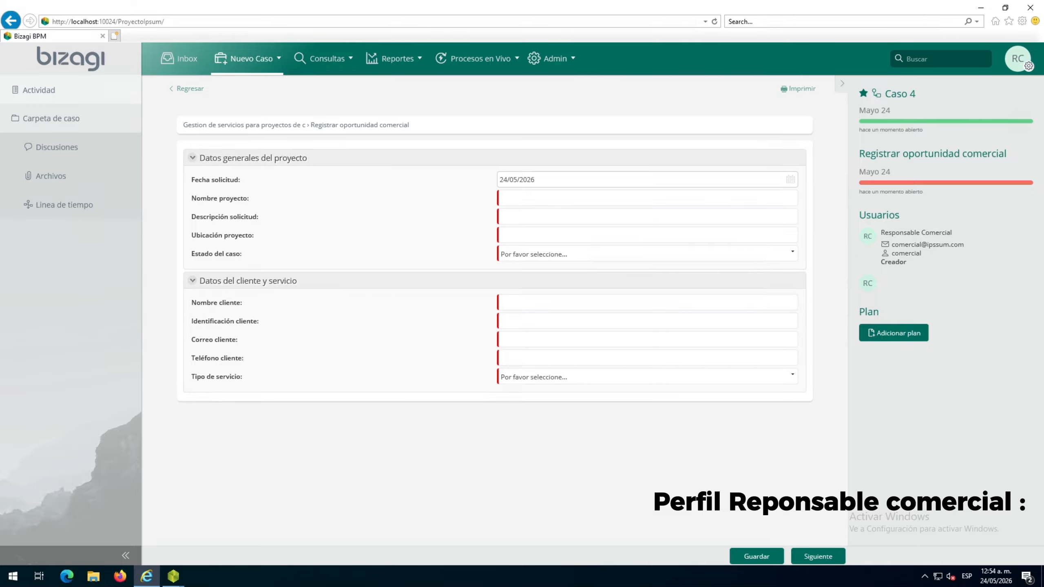
click(520, 199)
text(Construcción Bodega Norte)
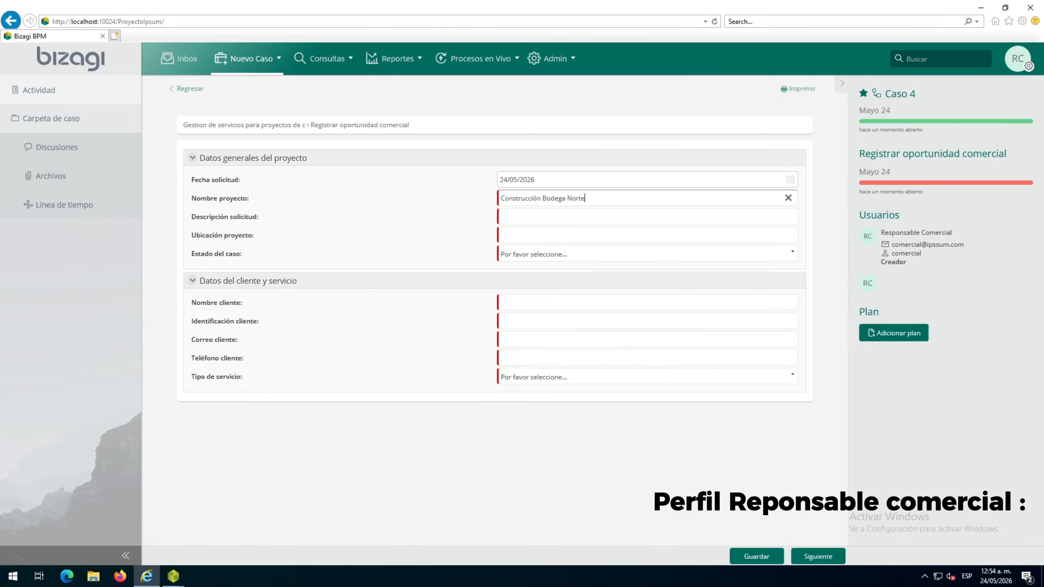
click(530, 217)
text(Servicio de construcción y adecuación)
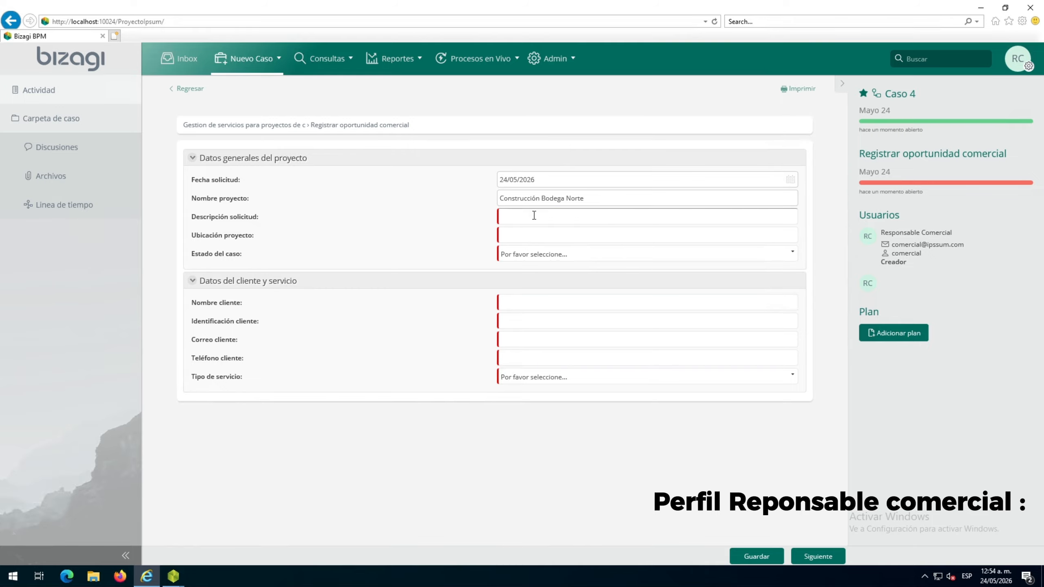
click(529, 238)
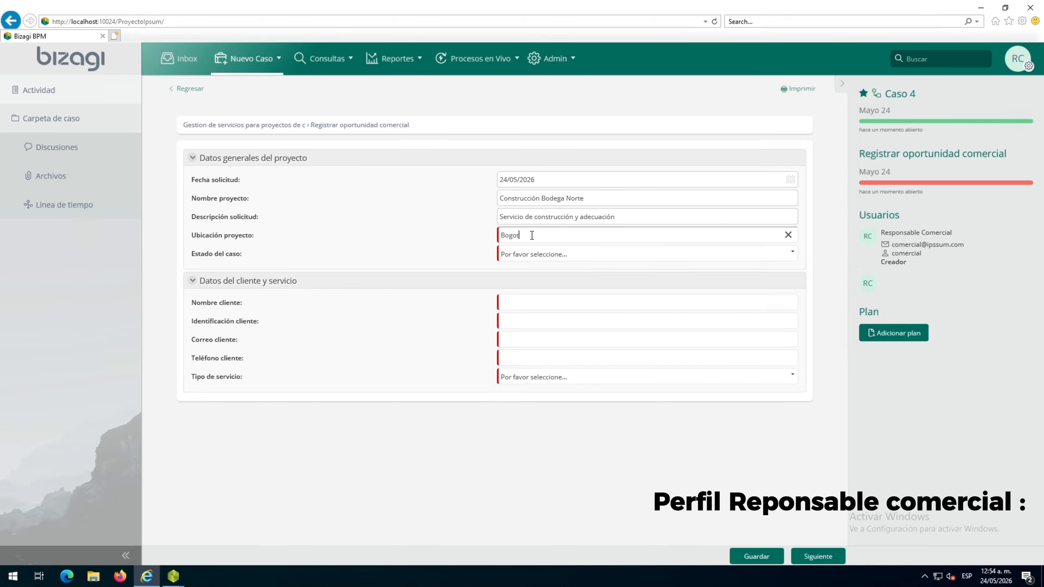
Set the case status (Estado del caso) to Registrado
click(535, 254)
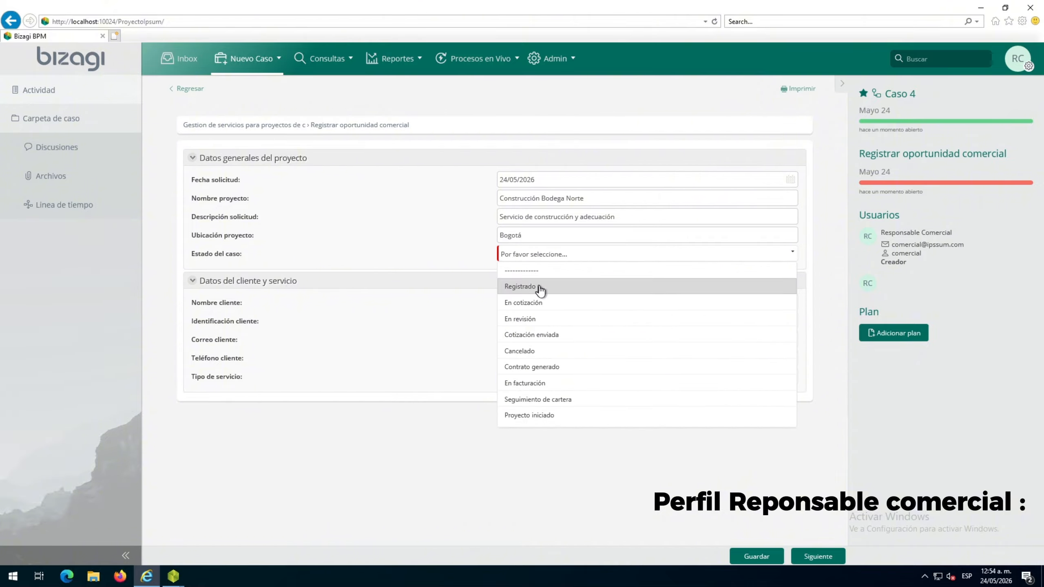
click(538, 286)
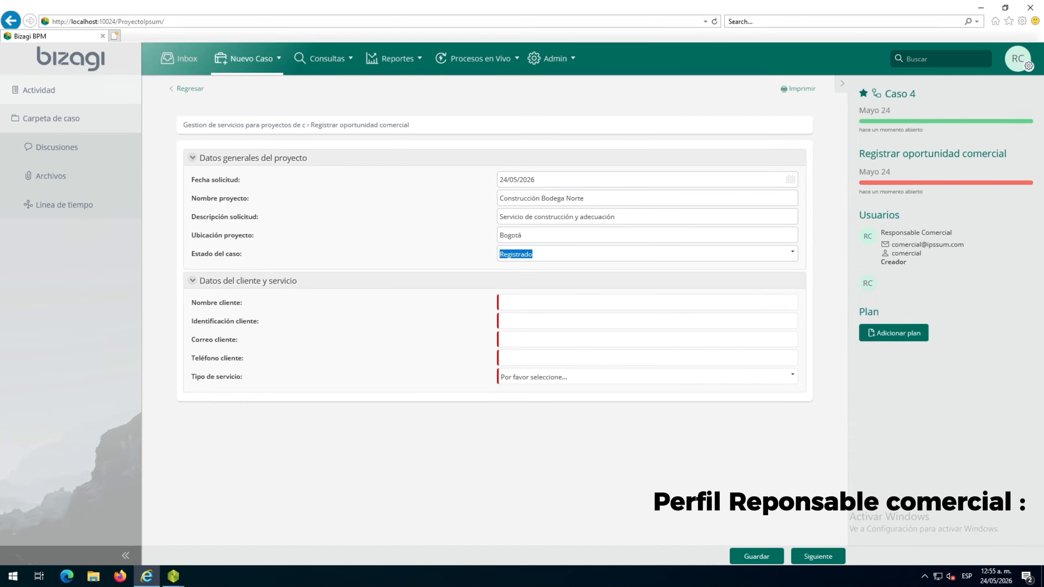
key(Down)
click(534, 304)
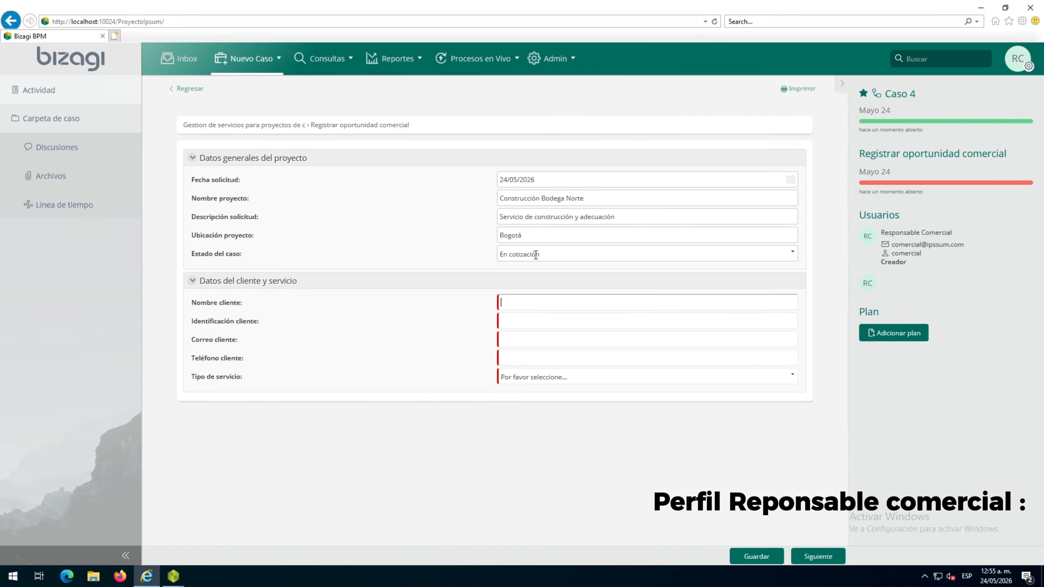
click(535, 254)
click(535, 286)
Enter the client name Empresa Prueba SAS and the client's identification number, and launch Papercut SMTP from the desktop
click(524, 303)
text(Empresa Prueba SAS)
click(522, 322)
text(900123456)
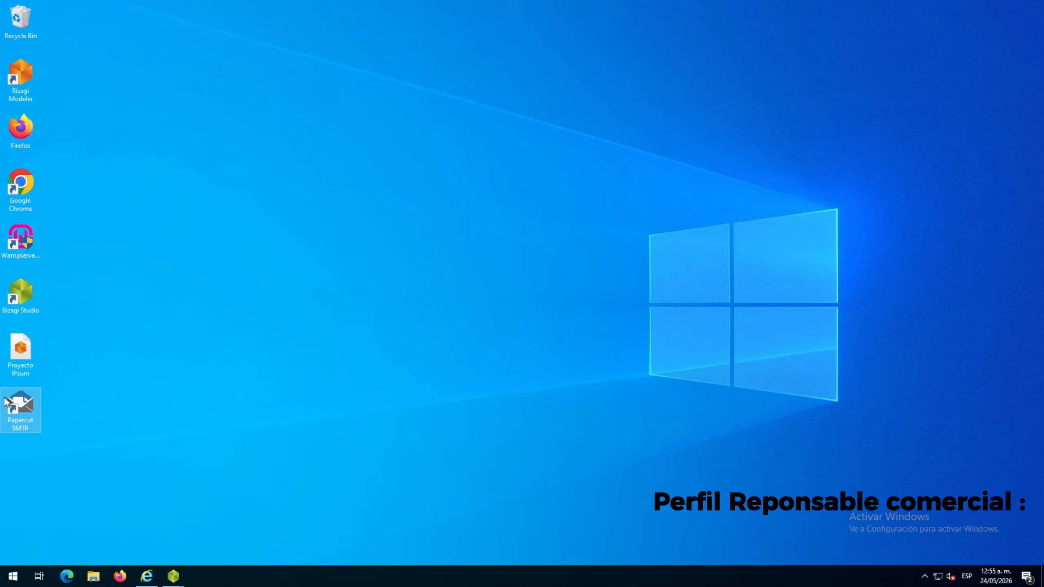
double_click(17, 406)
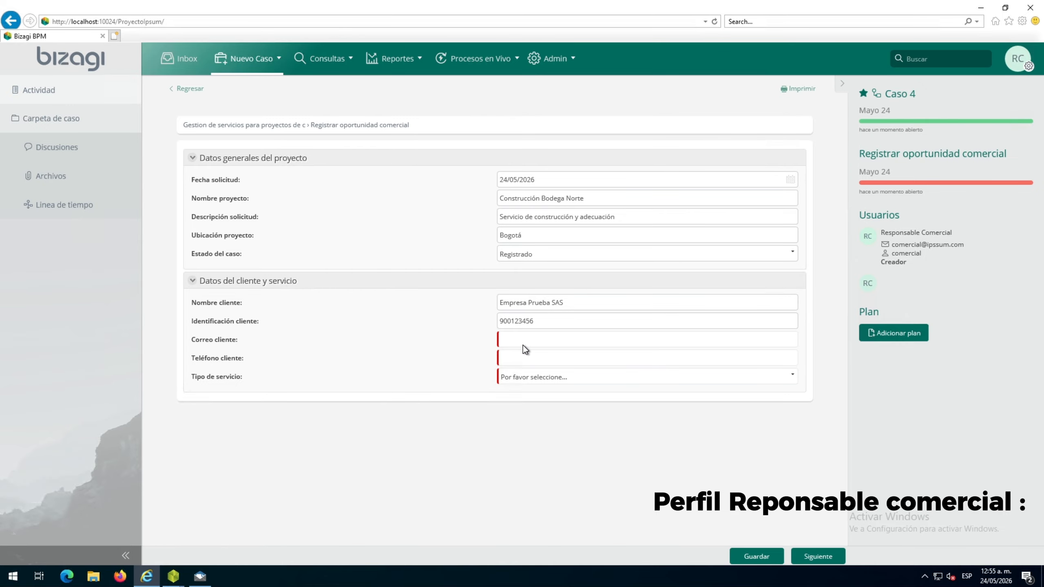
Complete the client data with the e-mail, phone number and service type Construcción, and save and submit the activity
click(523, 345)
key(ctrl+v)
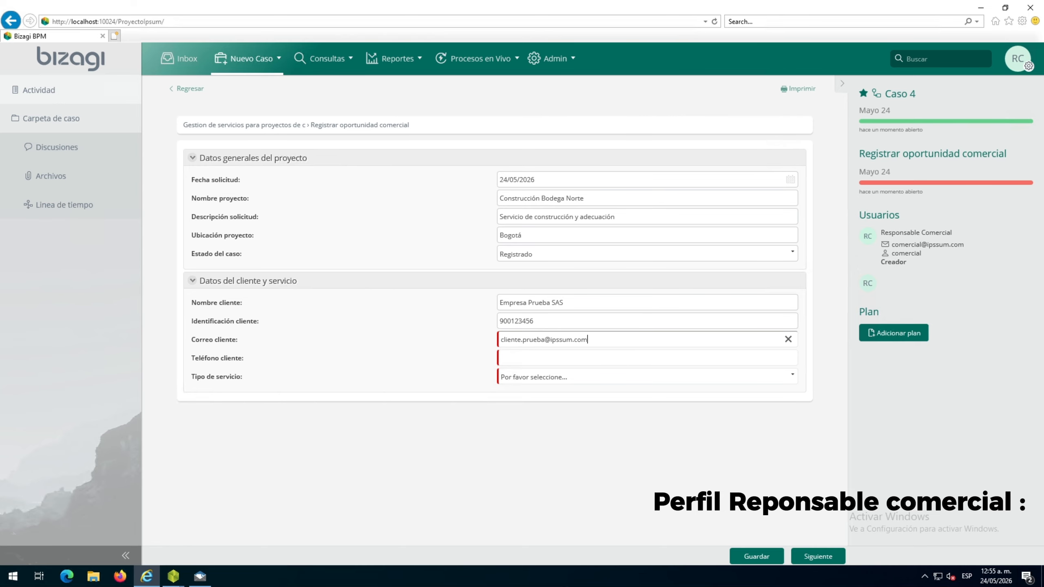
click(512, 358)
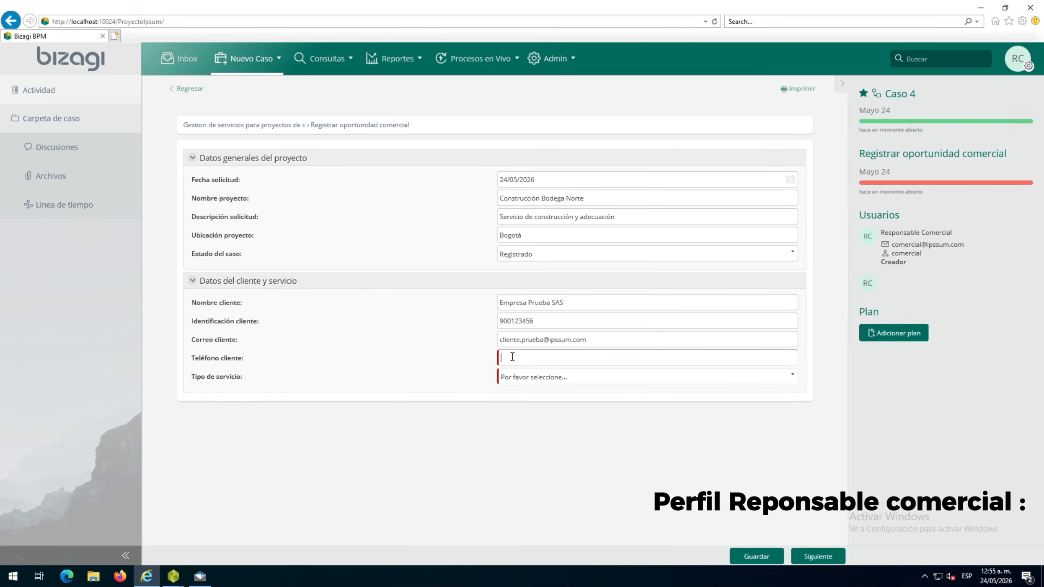
key(ctrl+v)
click(536, 377)
click(535, 410)
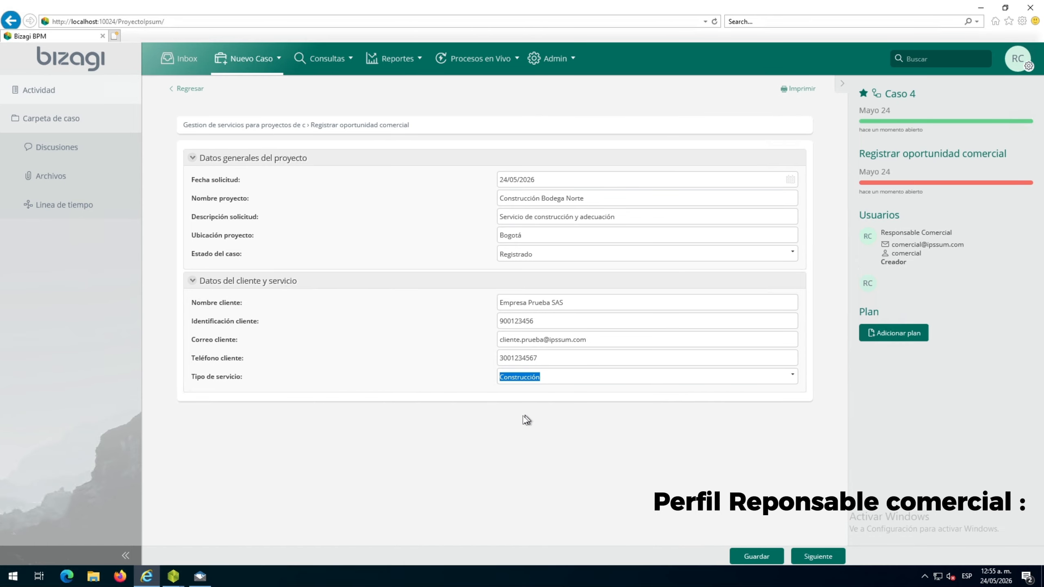
click(759, 555)
click(819, 553)
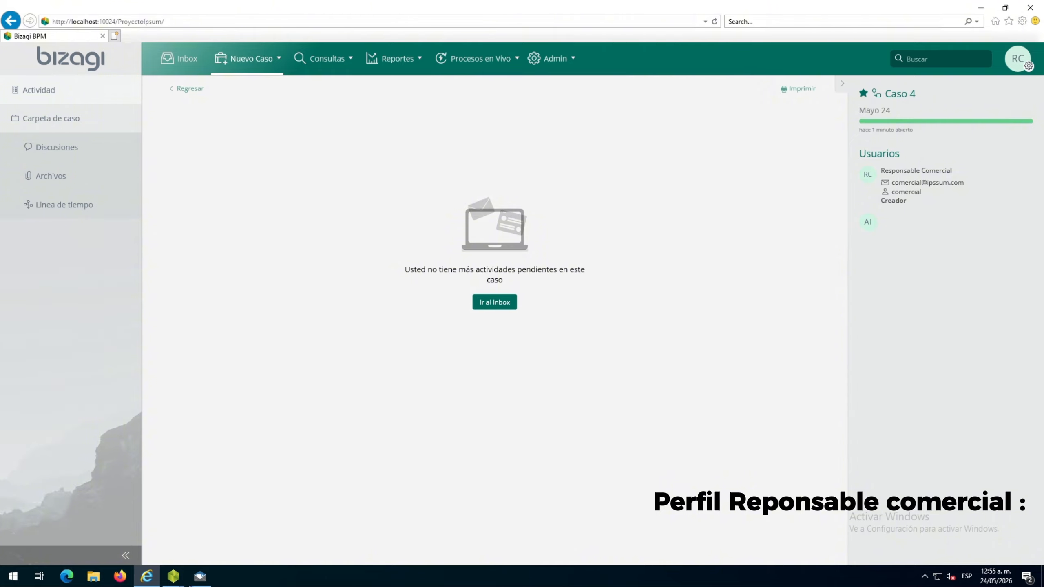
Check the case's current activity in the Bizagi Modeler diagram and sign the commercial user out of the web portal
mouse_move(173, 576)
click(212, 529)
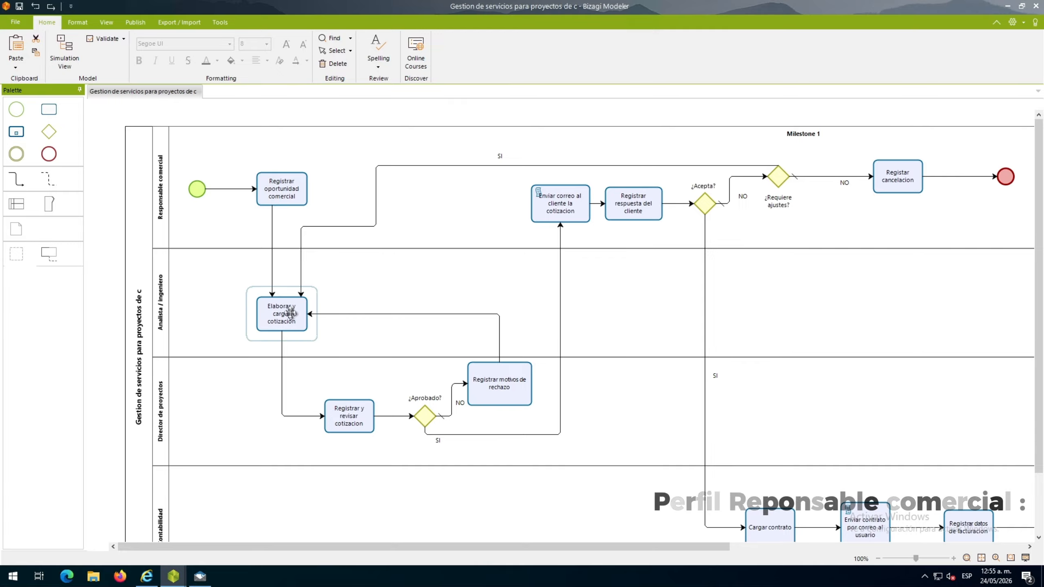
click(147, 576)
click(1024, 61)
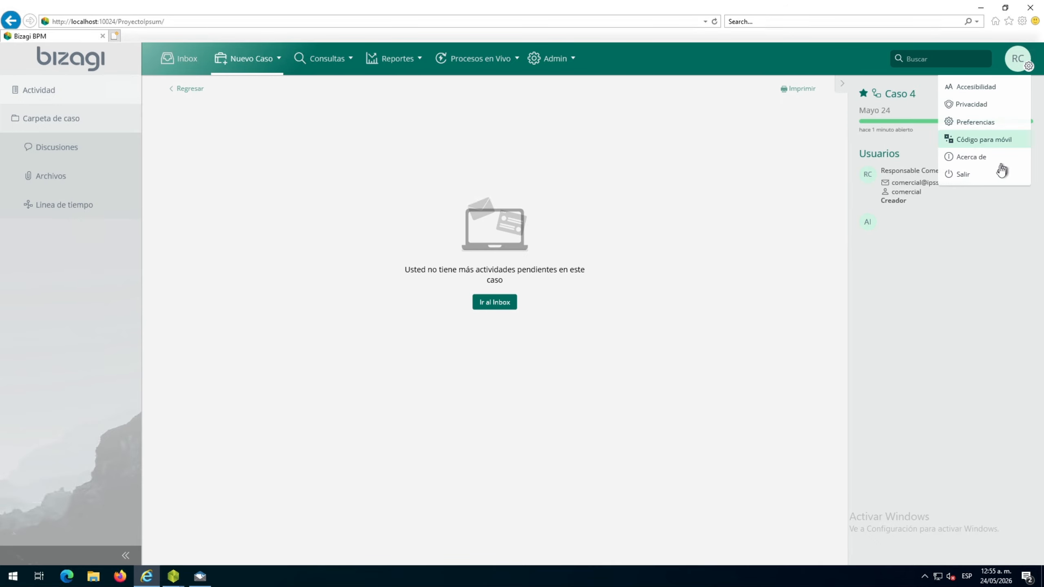
click(989, 174)
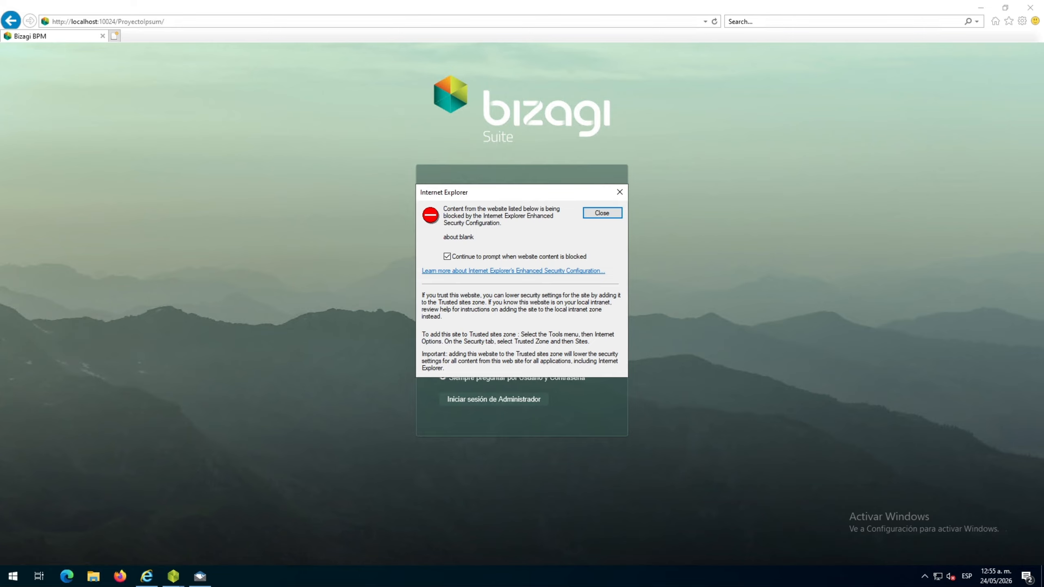
click(617, 218)
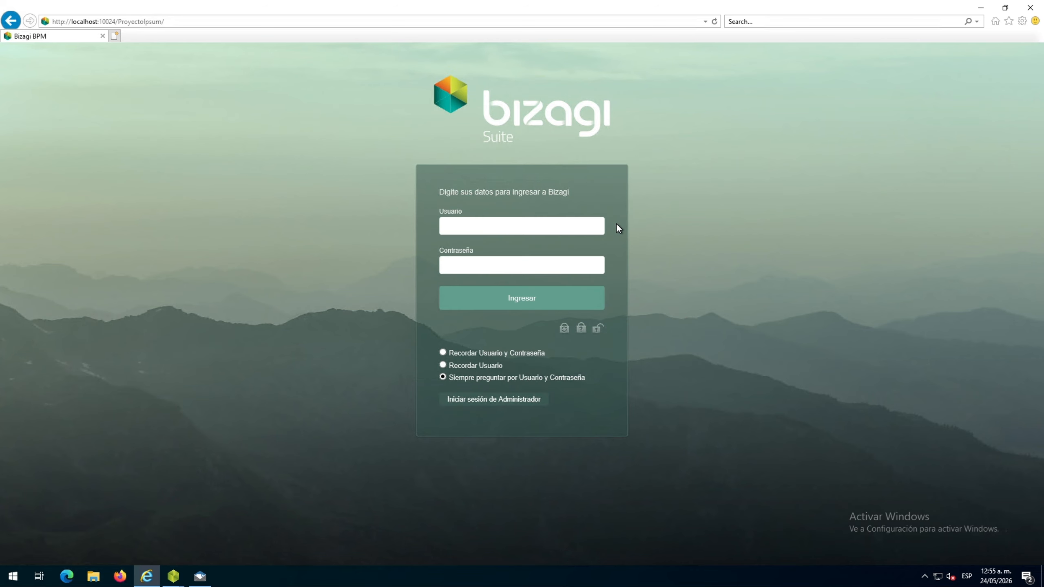
Sign in to the portal as the analista user with the account password and dismiss the blocked-content warning
click(543, 222)
text(analista)
click(492, 266)
key(ctrl+v)
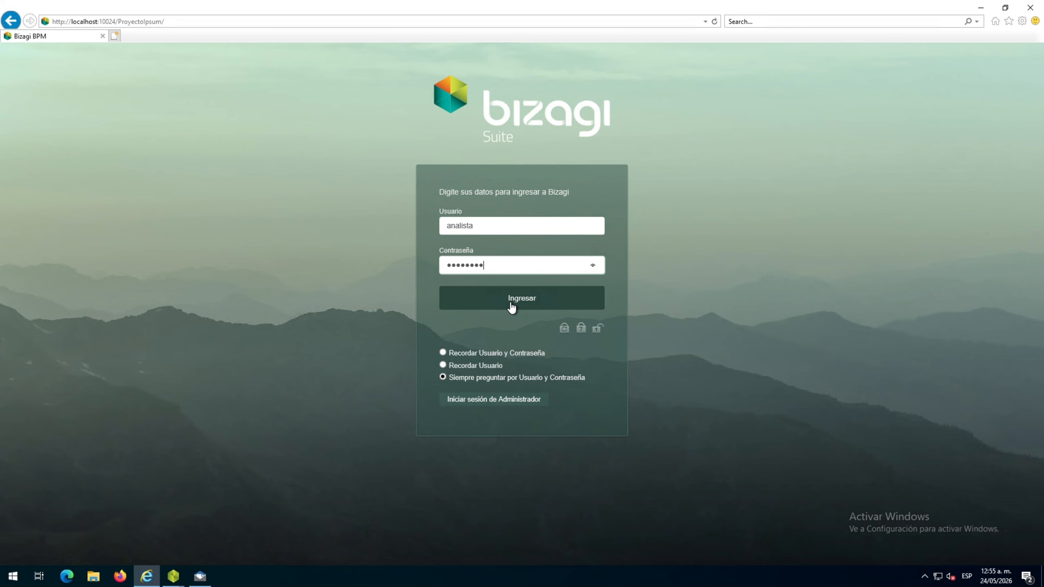
click(508, 302)
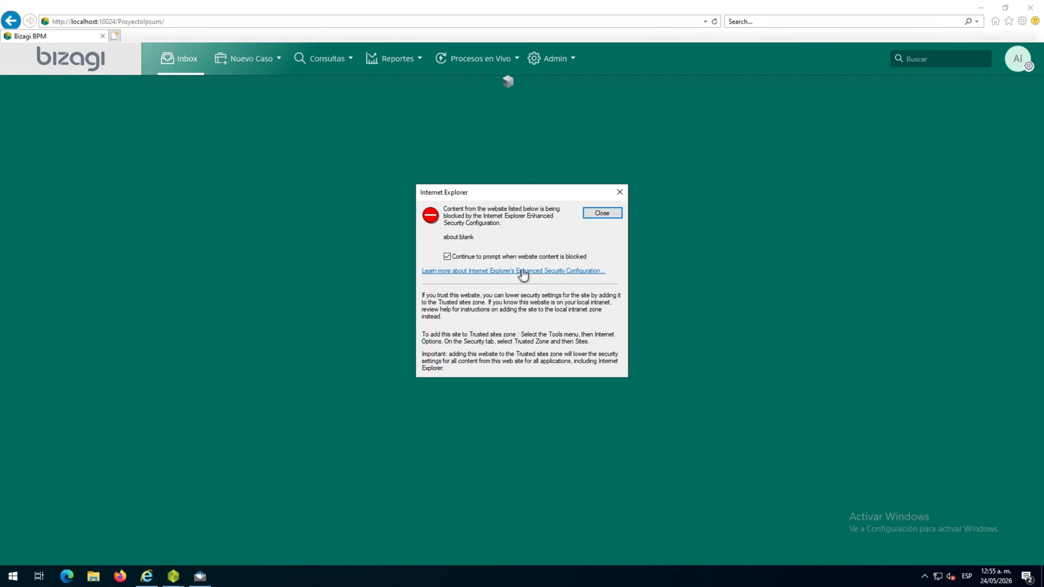
click(595, 217)
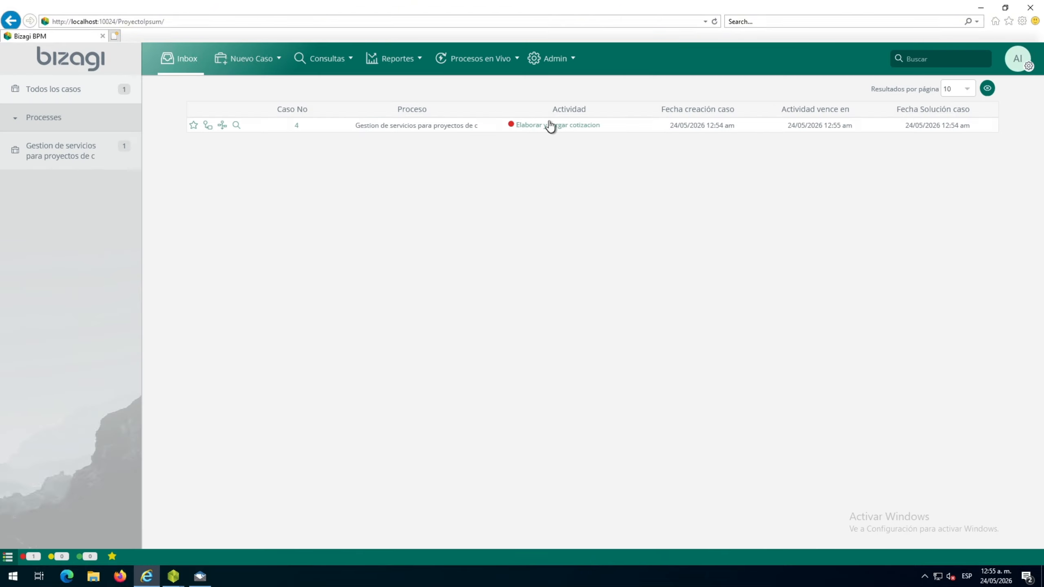
Open the pending Elaborar y cargar cotizacion activity and enter quotation date 25/05/2026 and quotation value 25000000
click(570, 134)
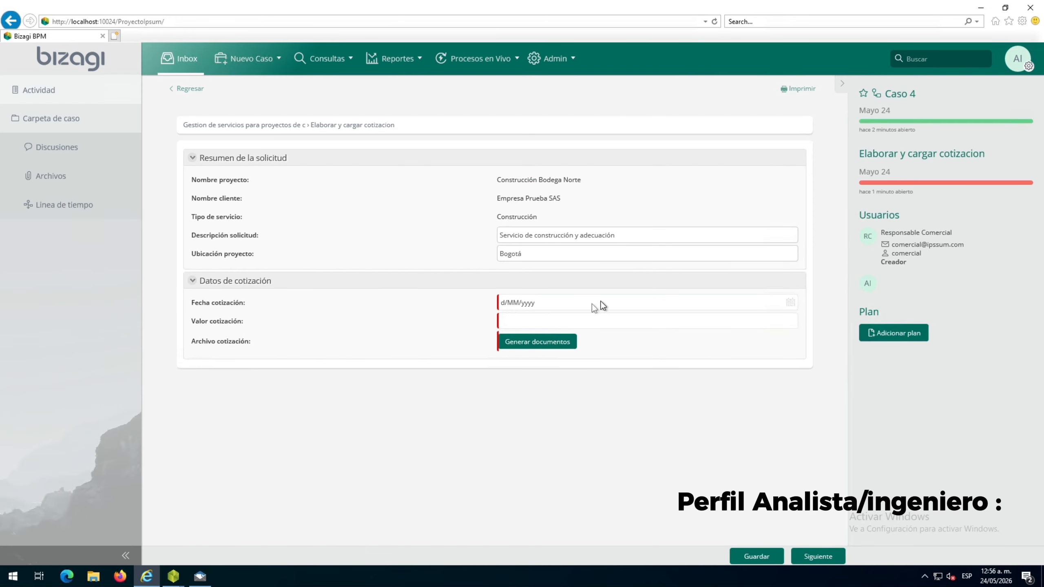
click(790, 303)
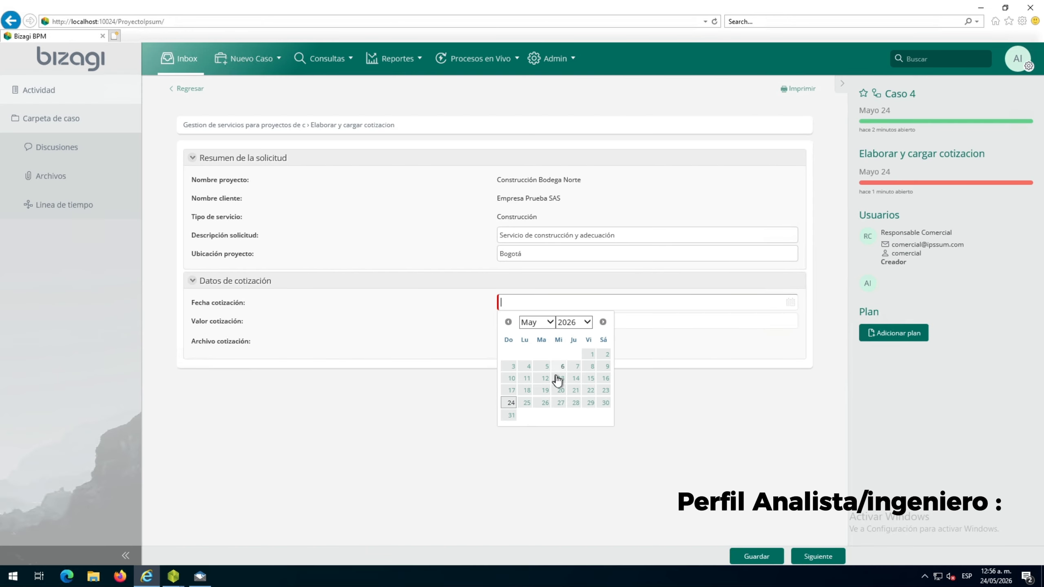
click(526, 403)
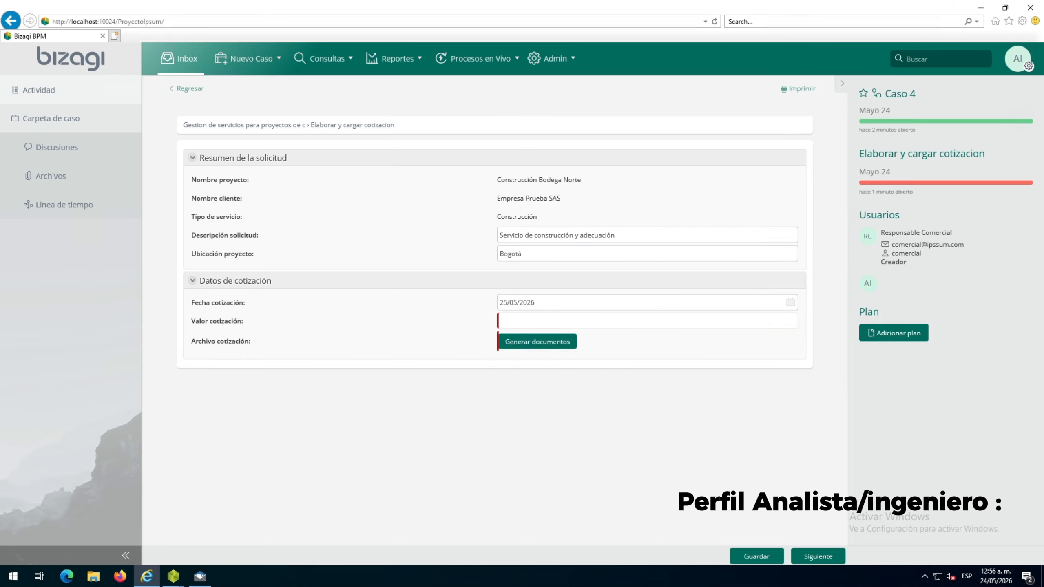
click(508, 321)
text(25000000)
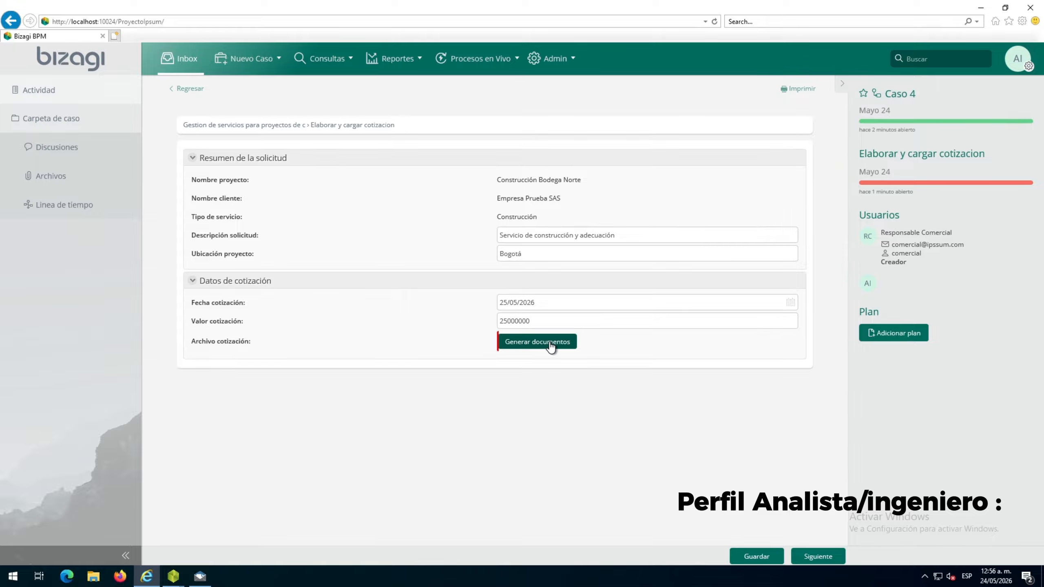
Generate the quotation document for the Archivo cotización field and open the resulting PDF
click(551, 343)
click(549, 361)
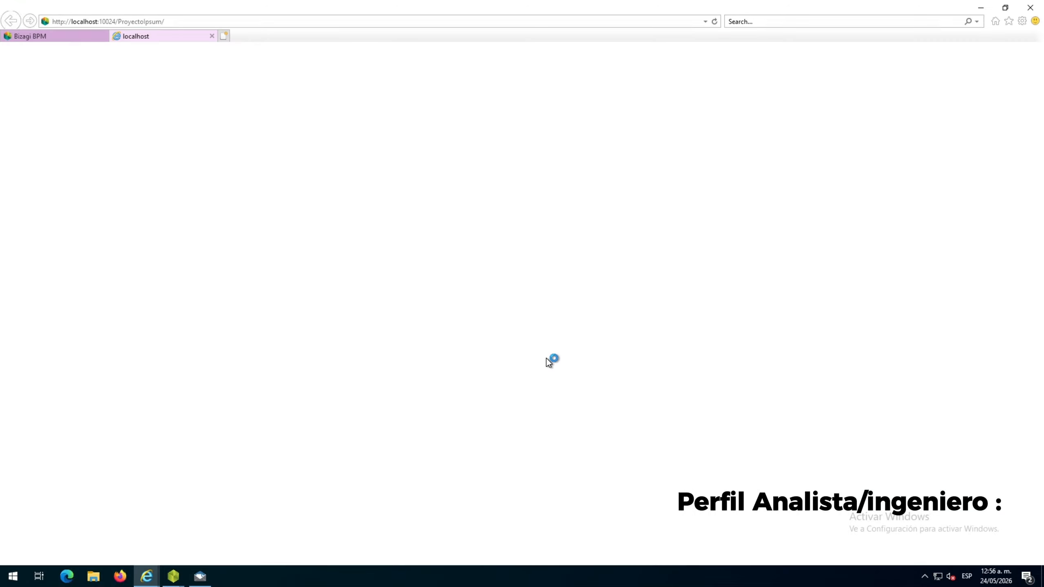
click(652, 556)
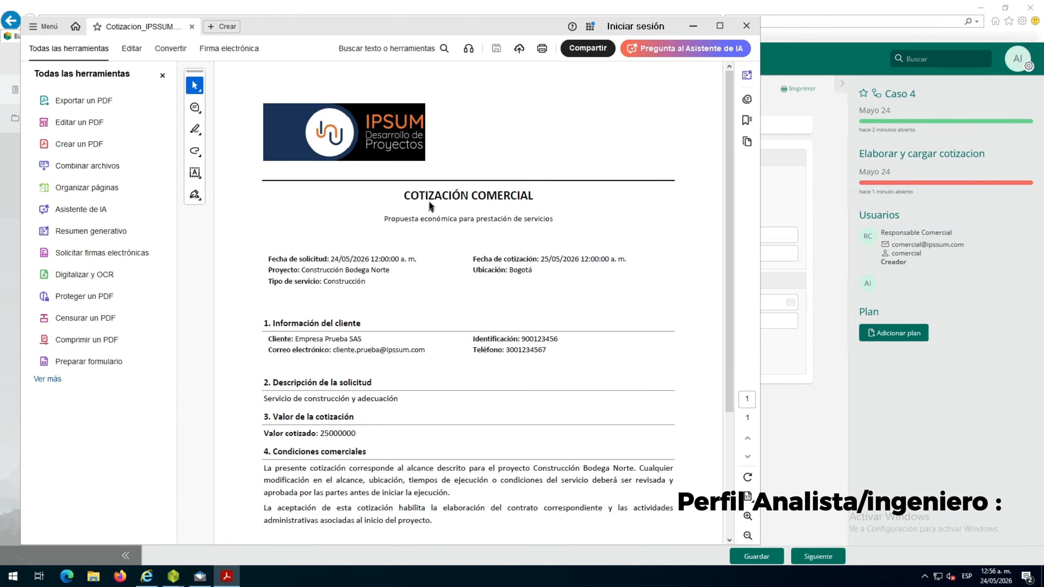
Select the COTIZACIÓN COMERCIAL title in the PDF to examine it, and underline the request date
drag(407, 195, 533, 197)
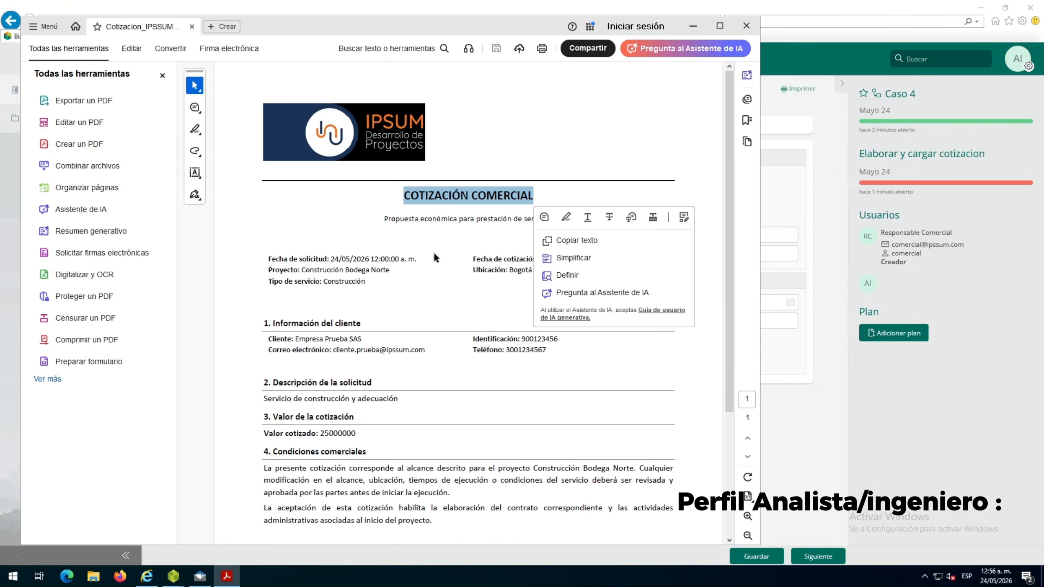
drag(315, 259, 395, 259)
click(446, 278)
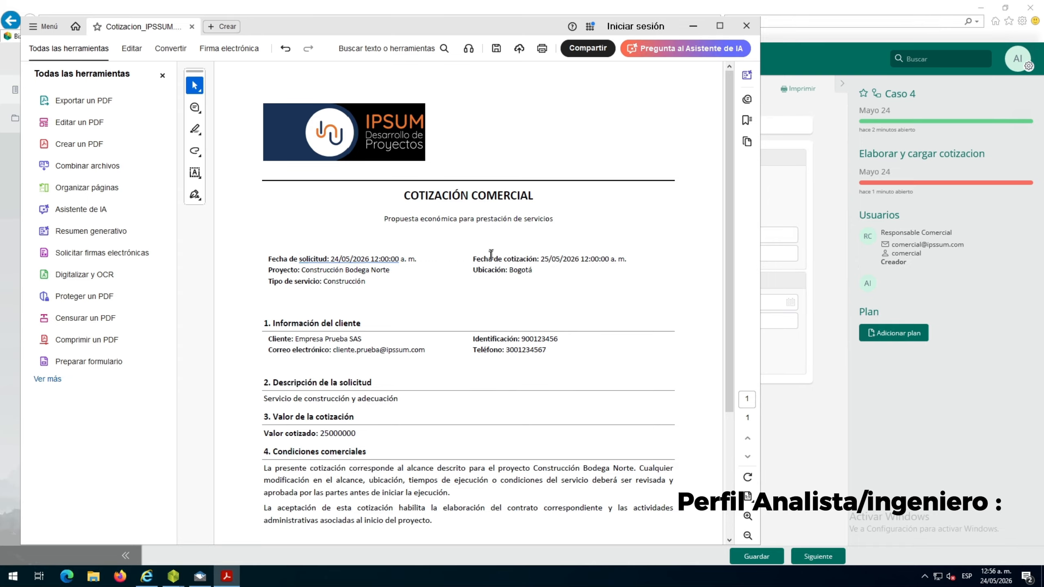
Examine the quotation PDF's project, client, value, commercial conditions and signature sections, selecting passages such as the 4. Condiciones comerciales heading
drag(505, 262, 502, 284)
drag(328, 282, 366, 281)
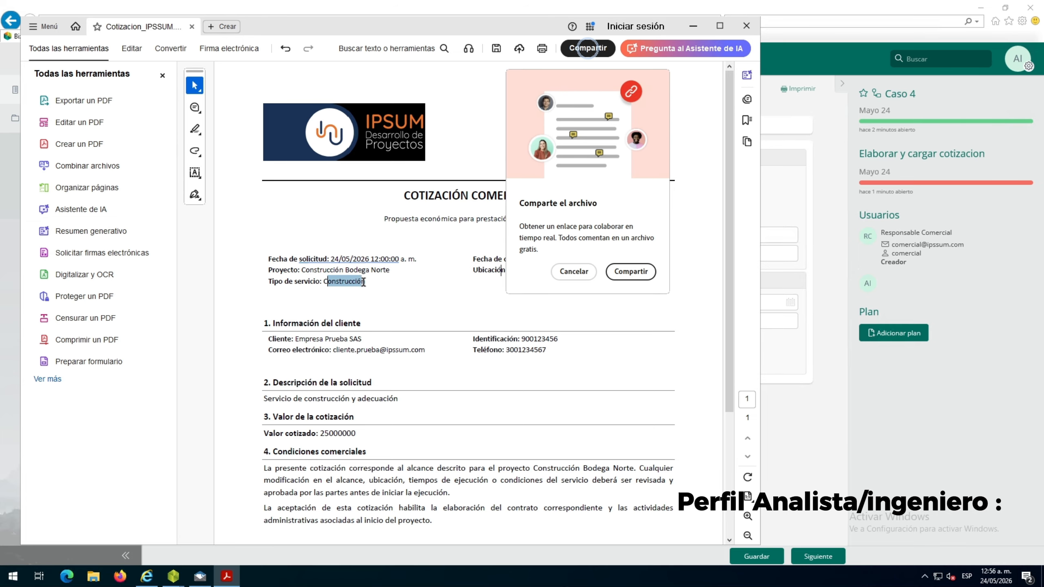
scroll(378, 359, down, 1)
click(335, 334)
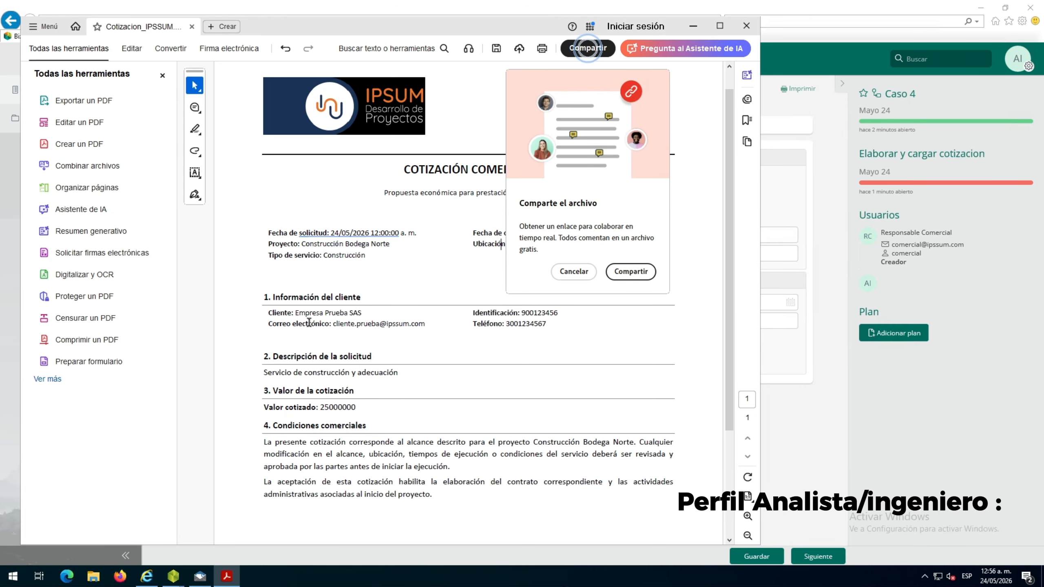
scroll(392, 339, down, 1)
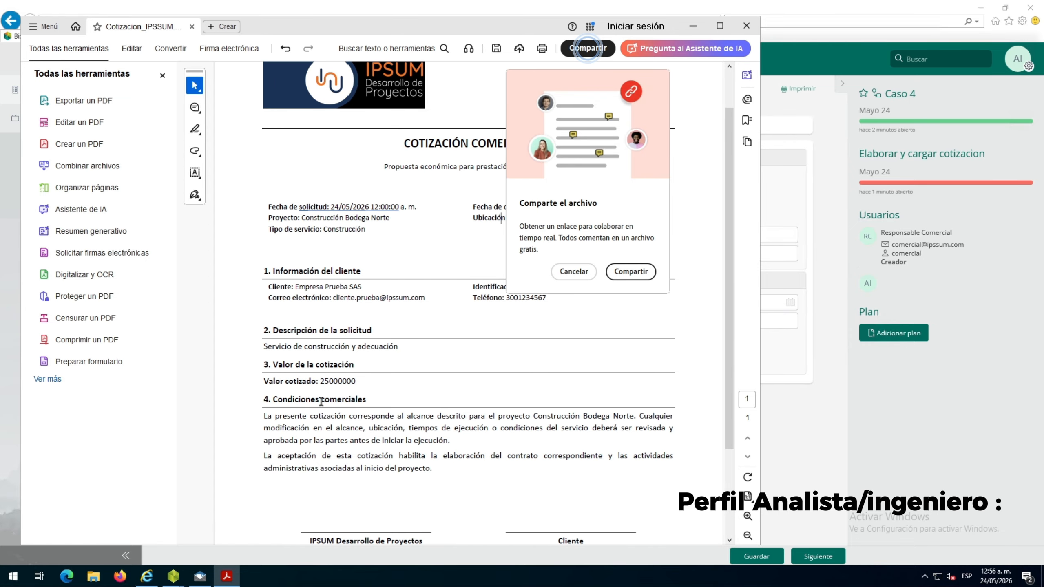
scroll(321, 401, down, 1)
scroll(310, 404, down, 1)
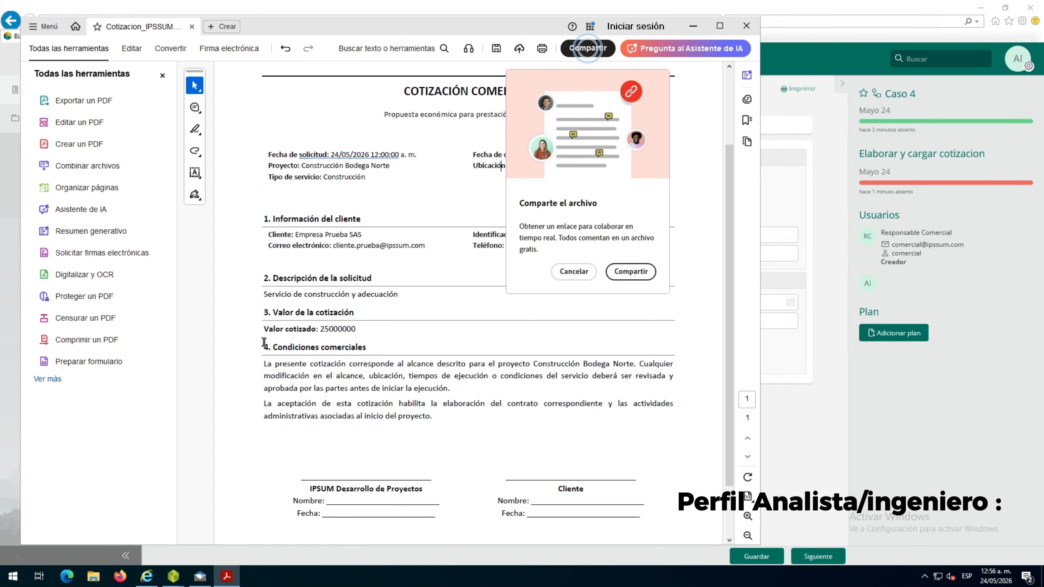
drag(264, 346, 365, 346)
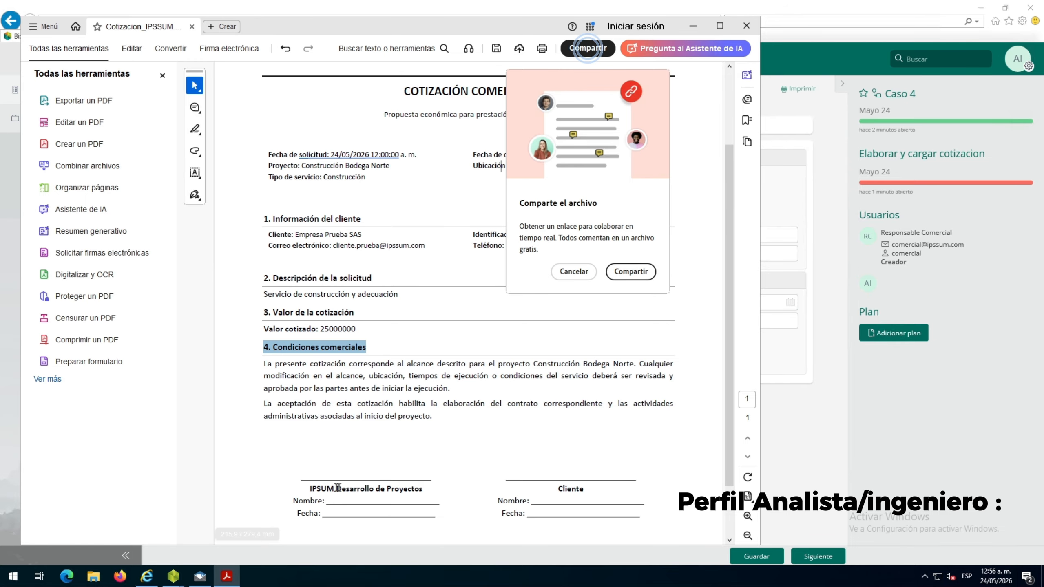
mouse_move(553, 492)
mouse_down()
mouse_move(552, 501)
mouse_move(591, 487)
mouse_up()
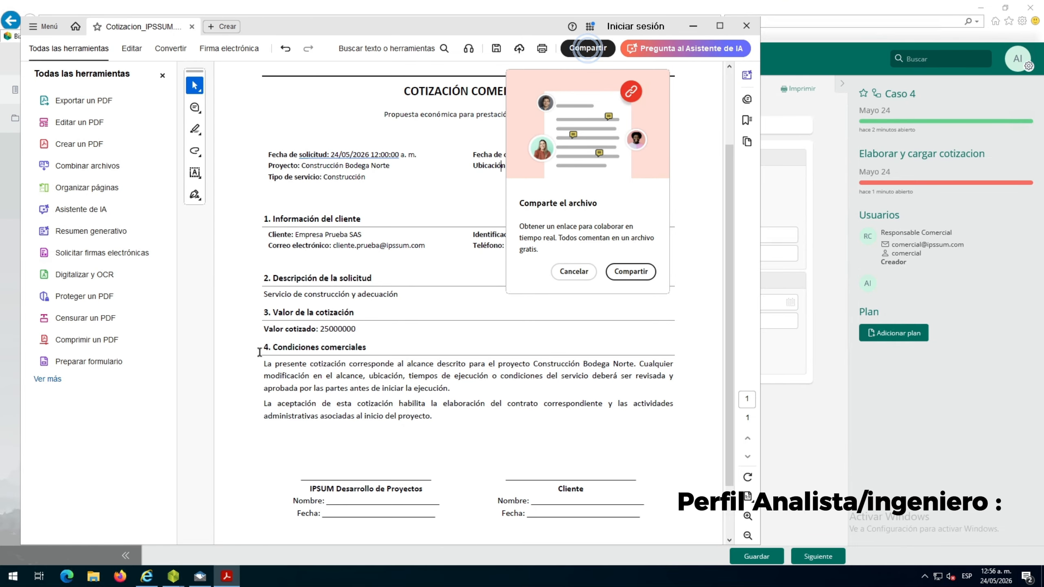
drag(260, 354, 433, 418)
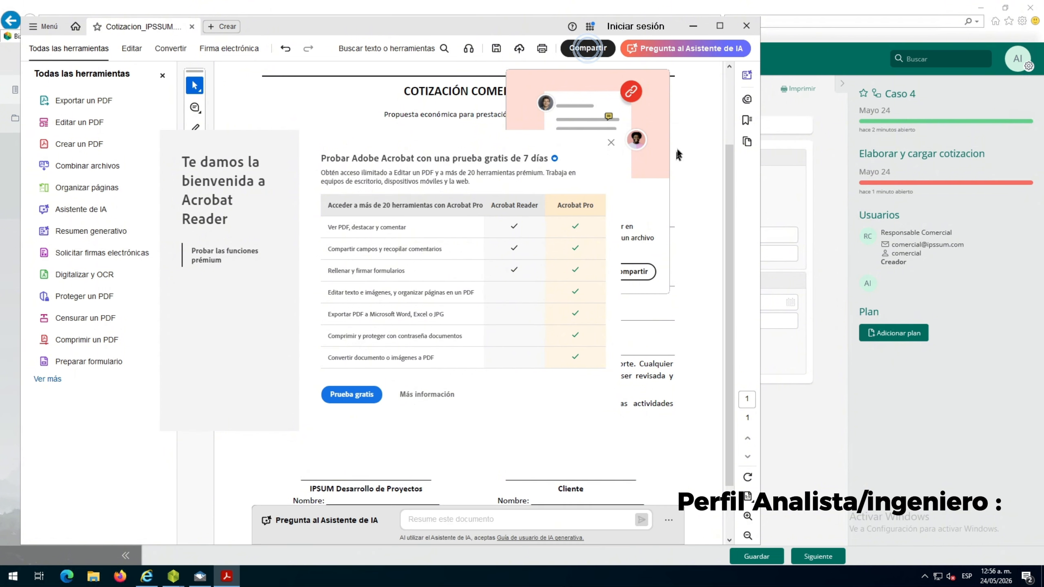
Dismiss the Acrobat trial and share pop-ups, return to the portal form, and save and submit the Elaborar y cargar cotizacion activity
click(611, 143)
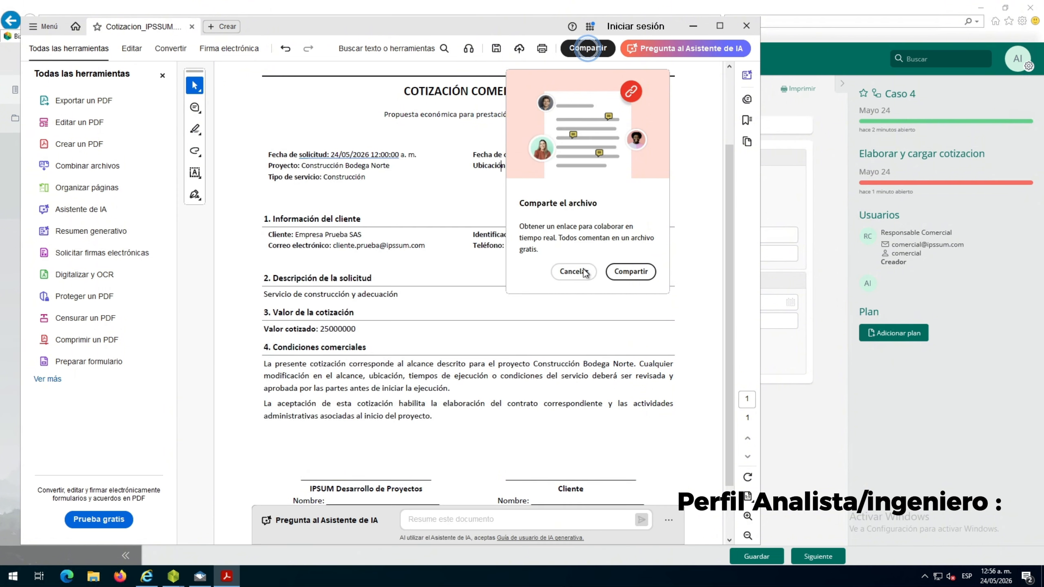
click(573, 273)
click(693, 26)
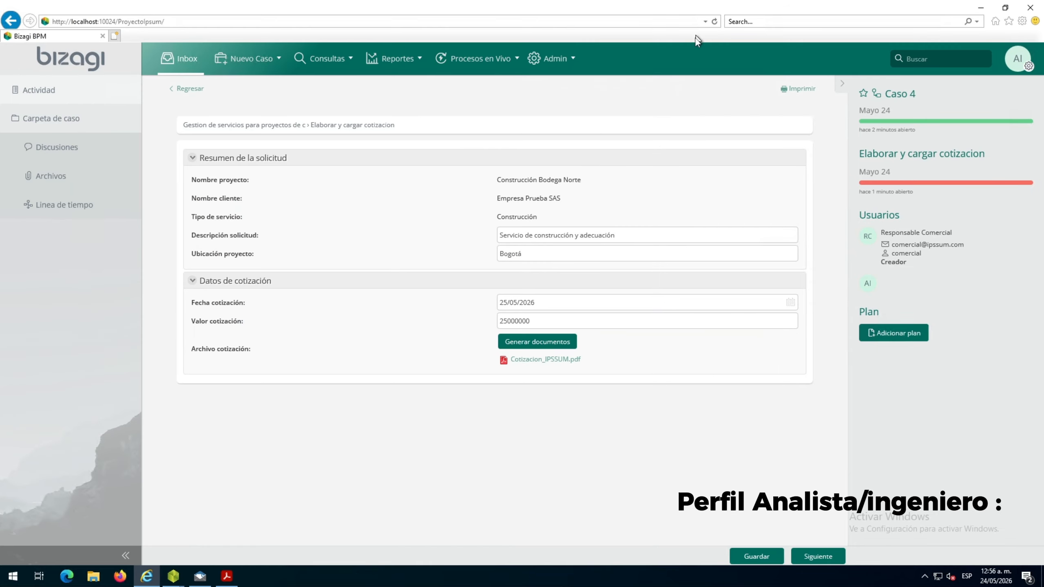
click(753, 554)
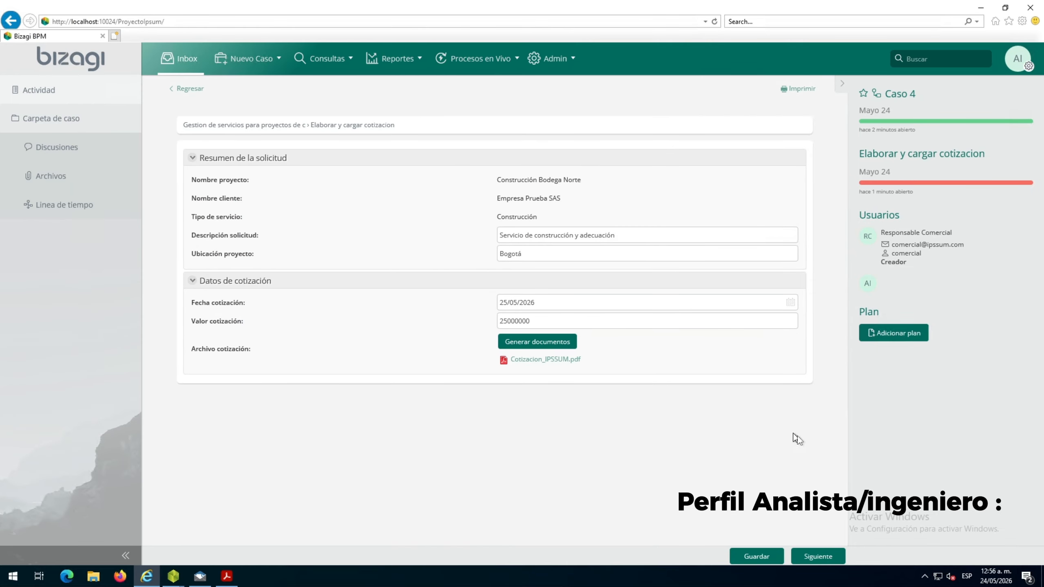
click(819, 556)
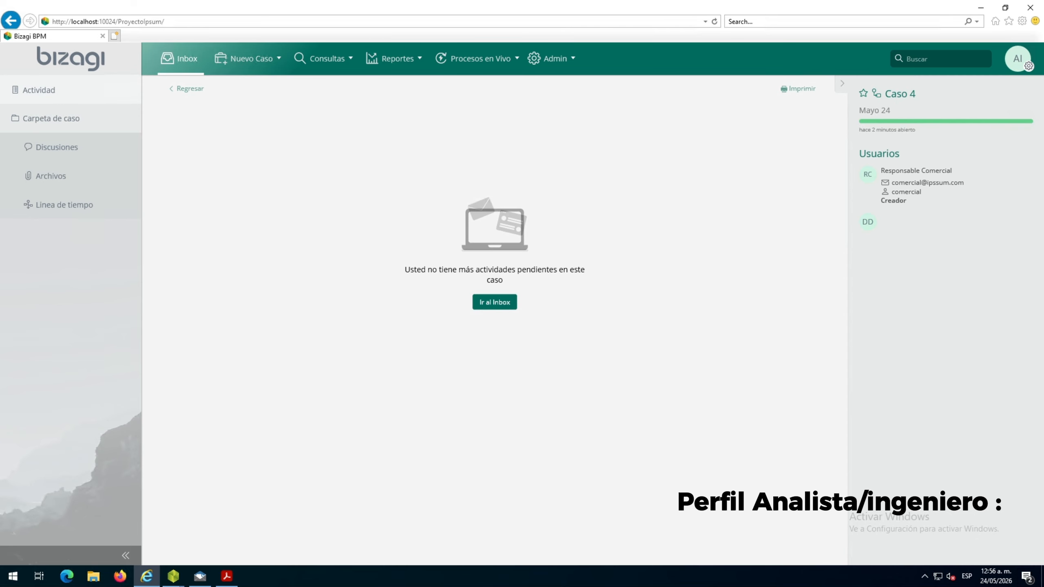
Switch to Bizagi Modeler and examine the Registrar y revisar cotizacion task and its Director de proyectos lane
mouse_move(173, 575)
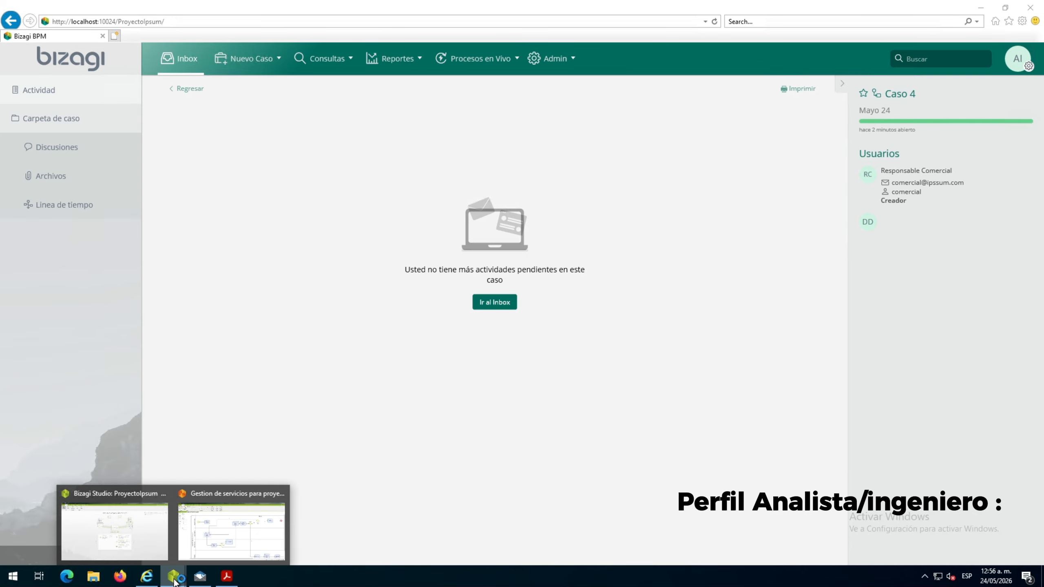
click(251, 536)
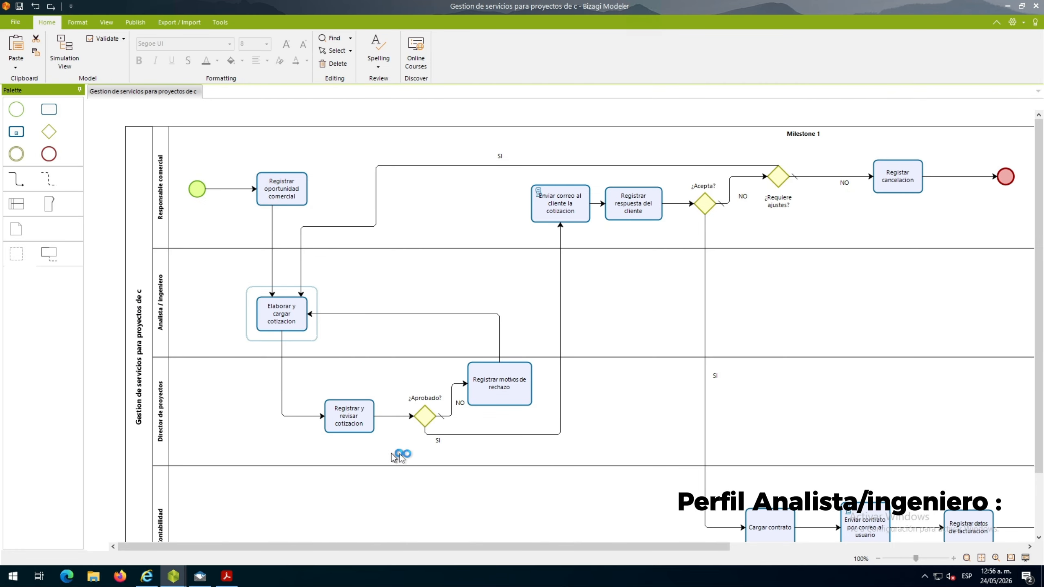
click(343, 416)
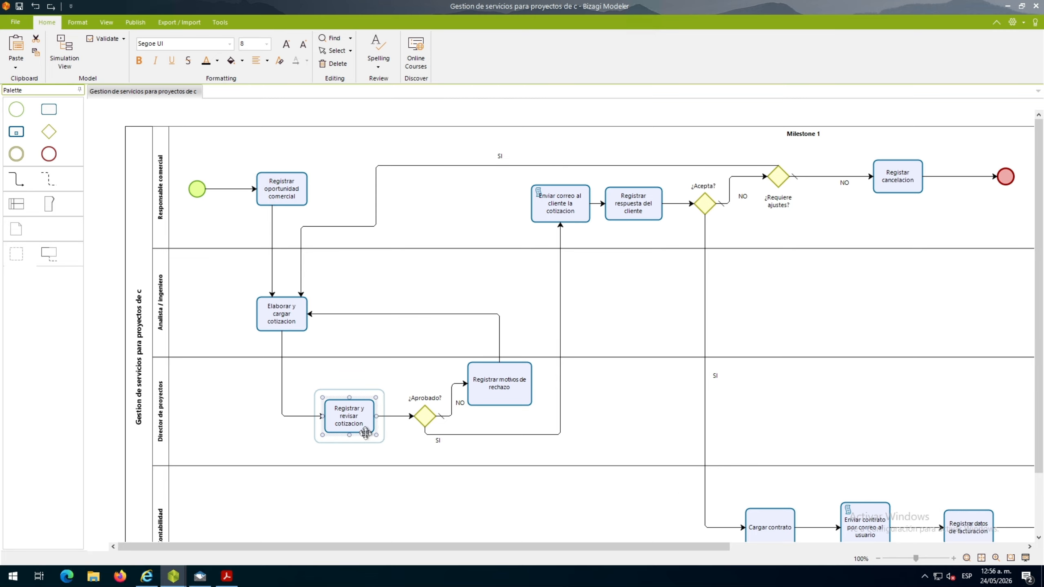
click(158, 430)
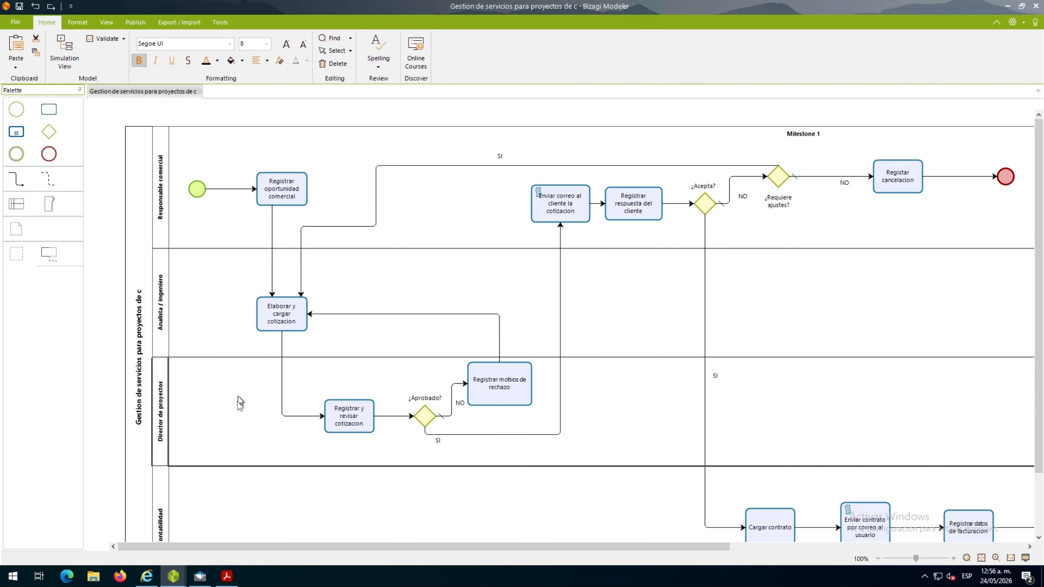
Switch back to the portal in Internet Explorer and sign out of the analyst's session
click(152, 585)
click(1026, 66)
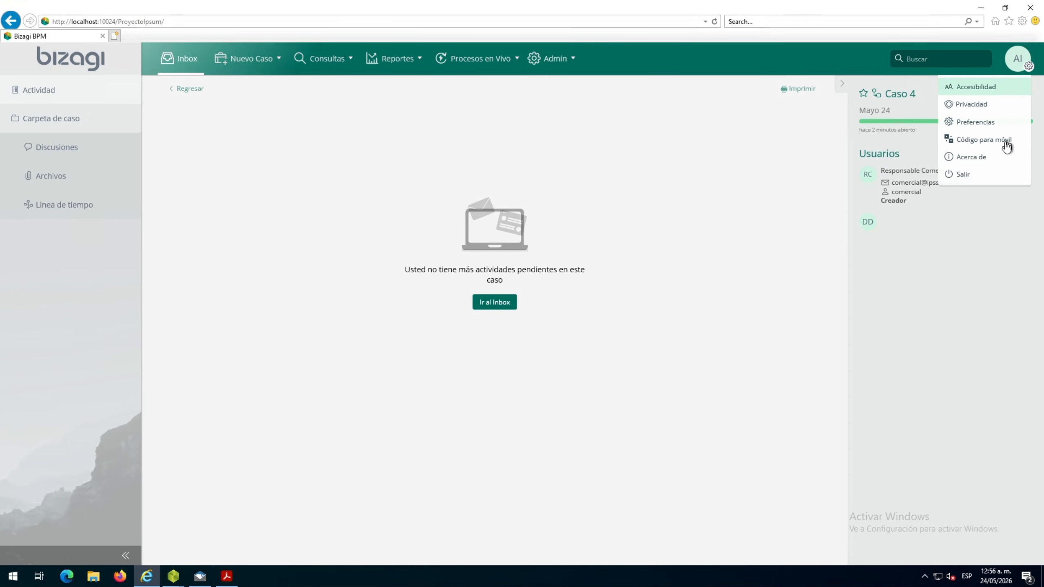
click(990, 177)
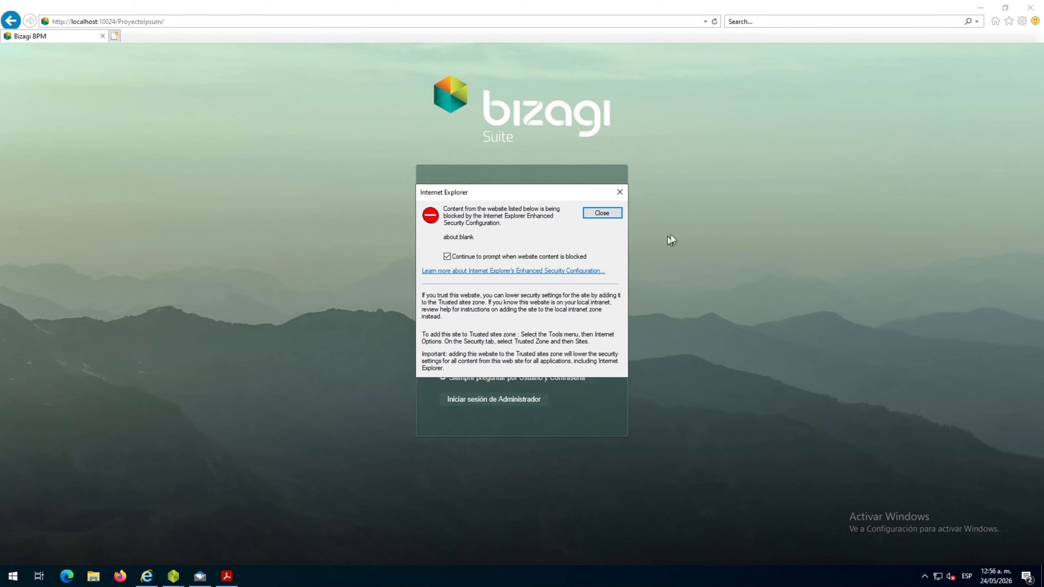
Sign in to the portal as the director user with the account password, dismissing the blocked-content warnings
click(602, 213)
click(494, 227)
text(admon)
click(491, 263)
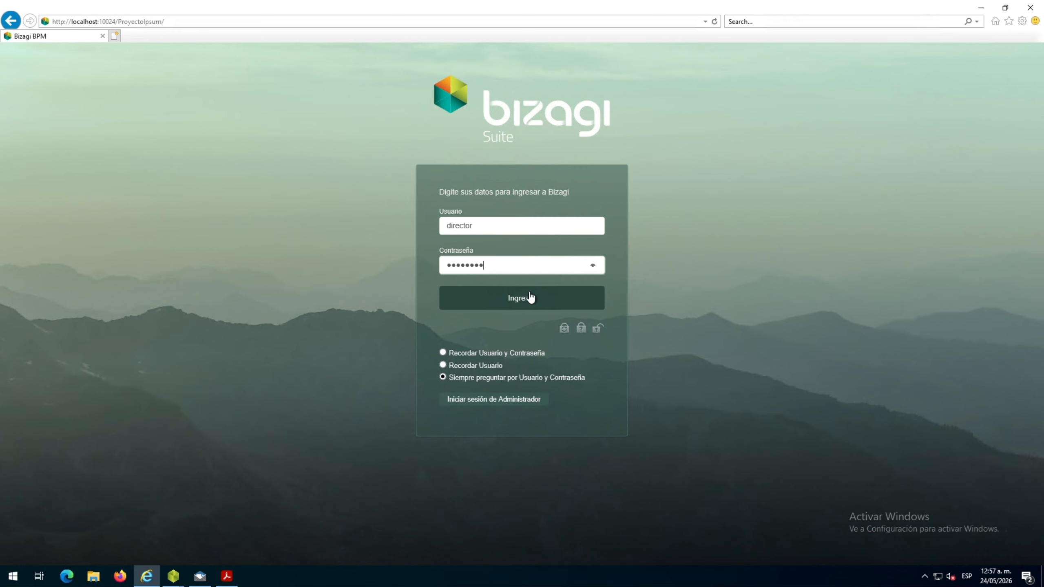
click(532, 299)
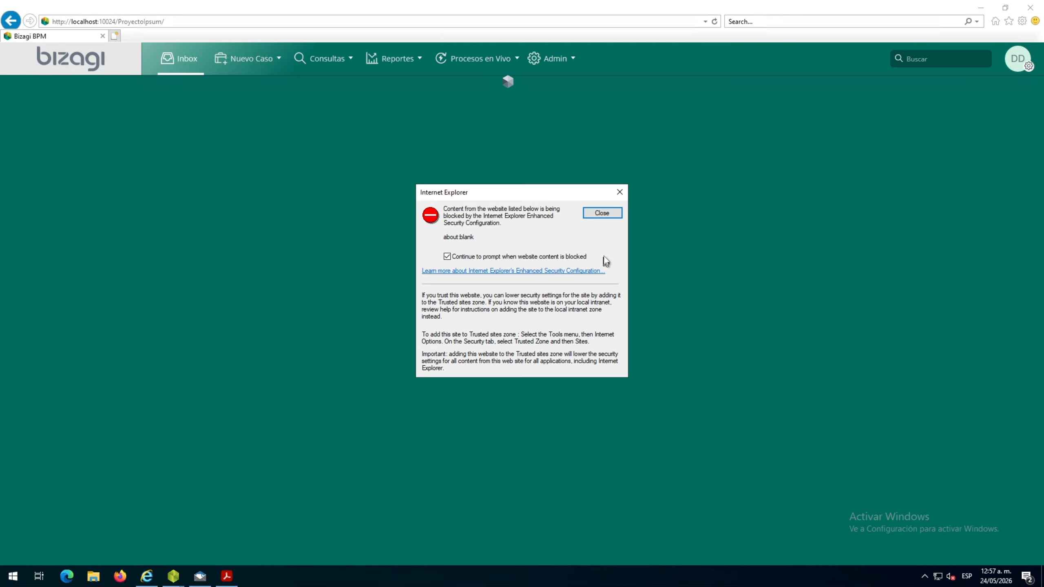
click(600, 213)
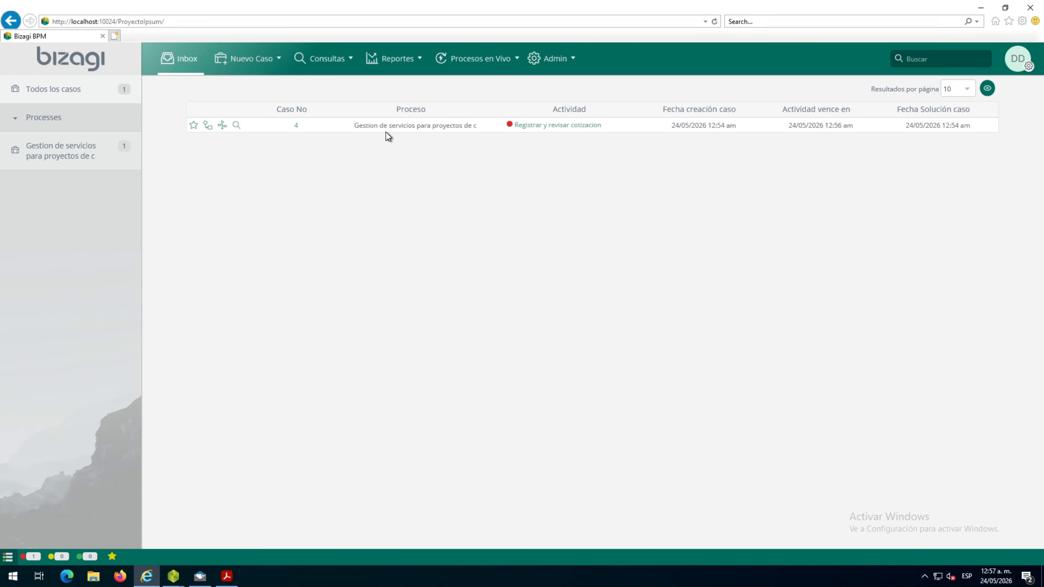
In the Registrar y revisar cotizacion activity, set Cotización aprobada to Si and Motivo rechazo to ninguna, fill in Observaciones revisión, and submit it
click(535, 126)
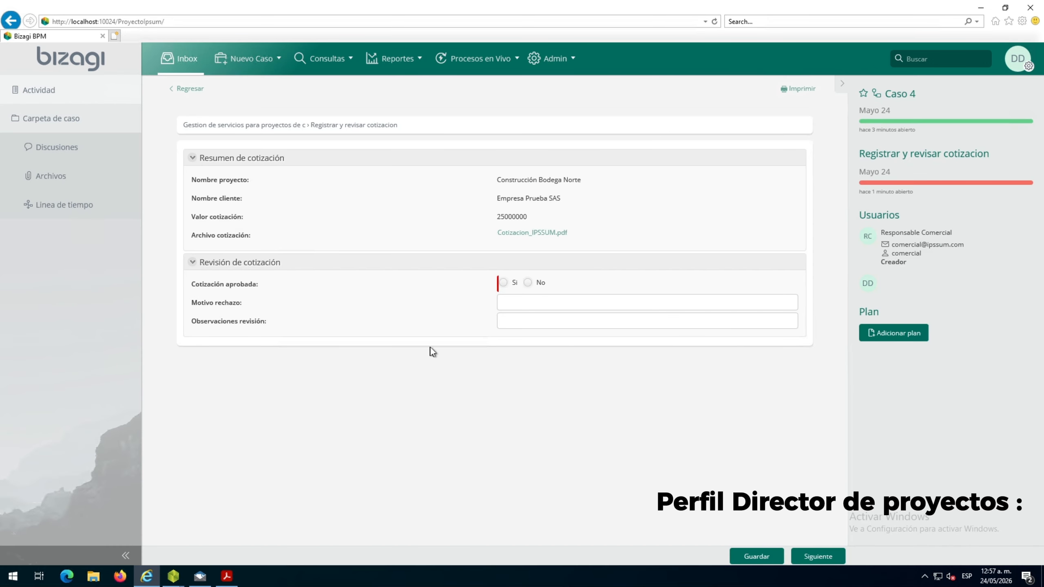
click(503, 283)
click(531, 301)
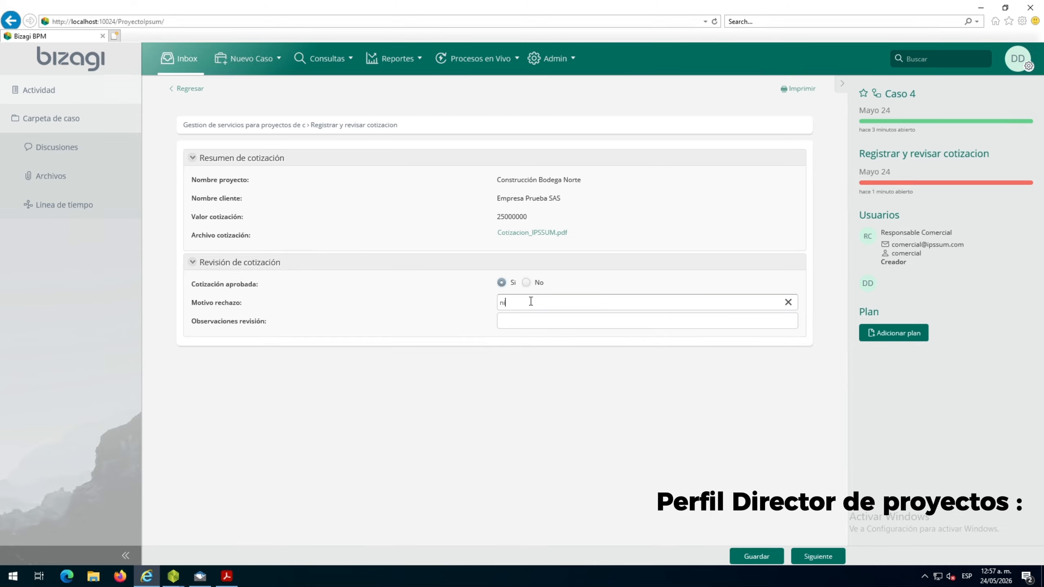
text(ninguna)
key(Tab)
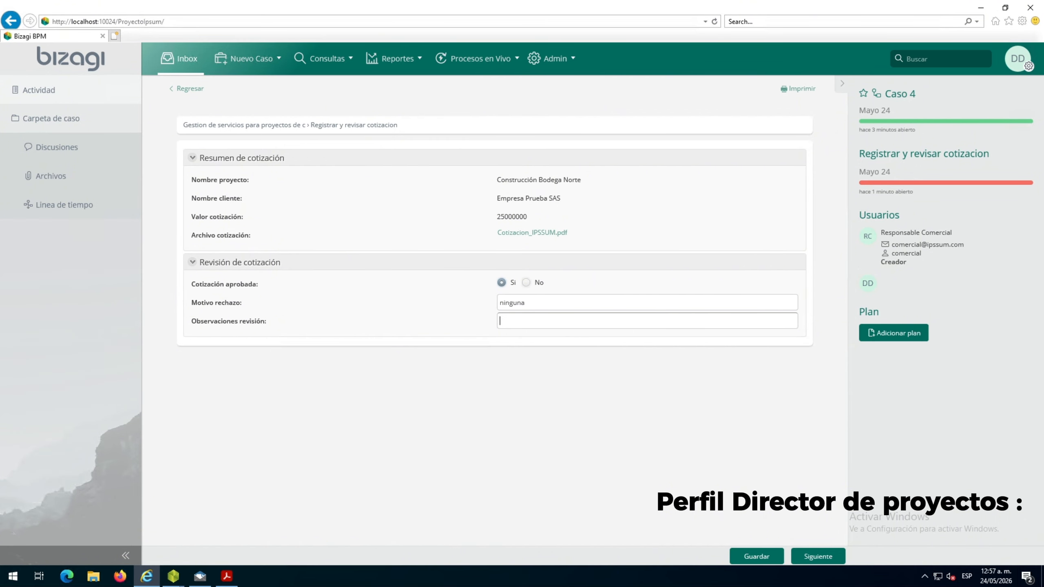
text(La cotización cumple con el alcance solicitado)
click(756, 557)
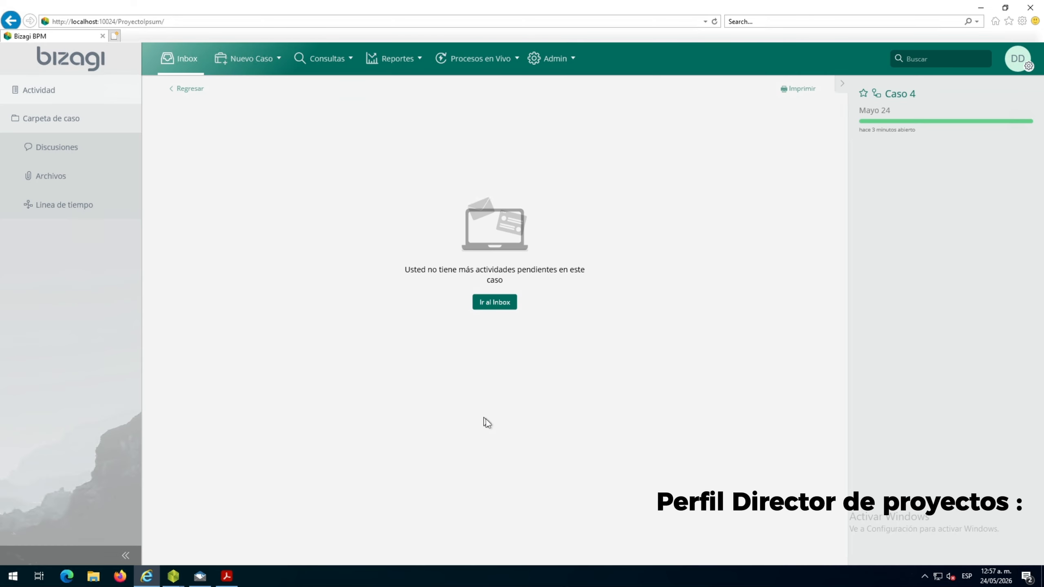
Switch to Papercut SMTP, review the Cotización comercial email sent to the client, and open its Cotizacion_IPSSUM.pdf attachment
click(201, 576)
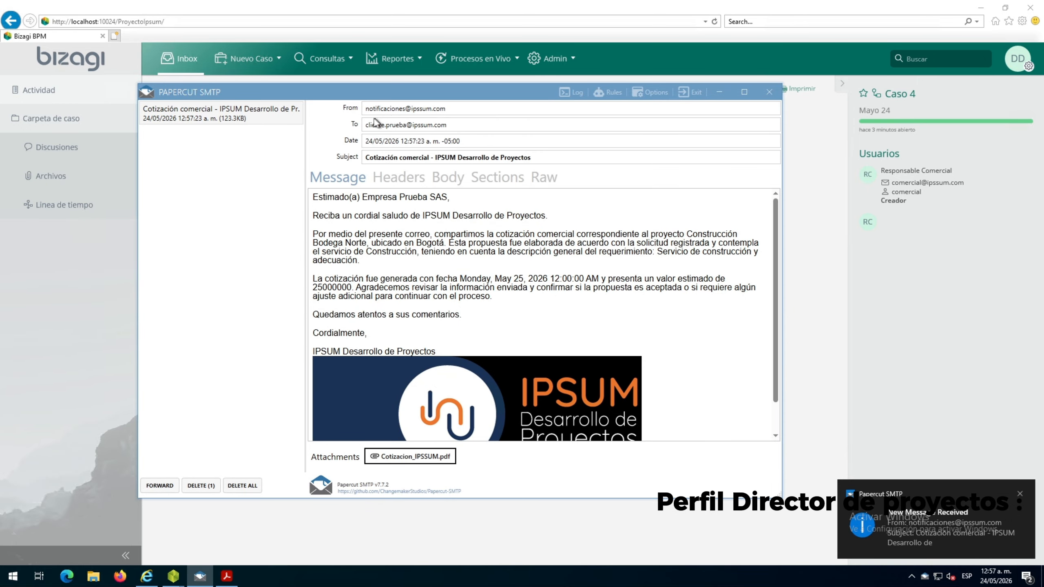
scroll(452, 391, down, 2)
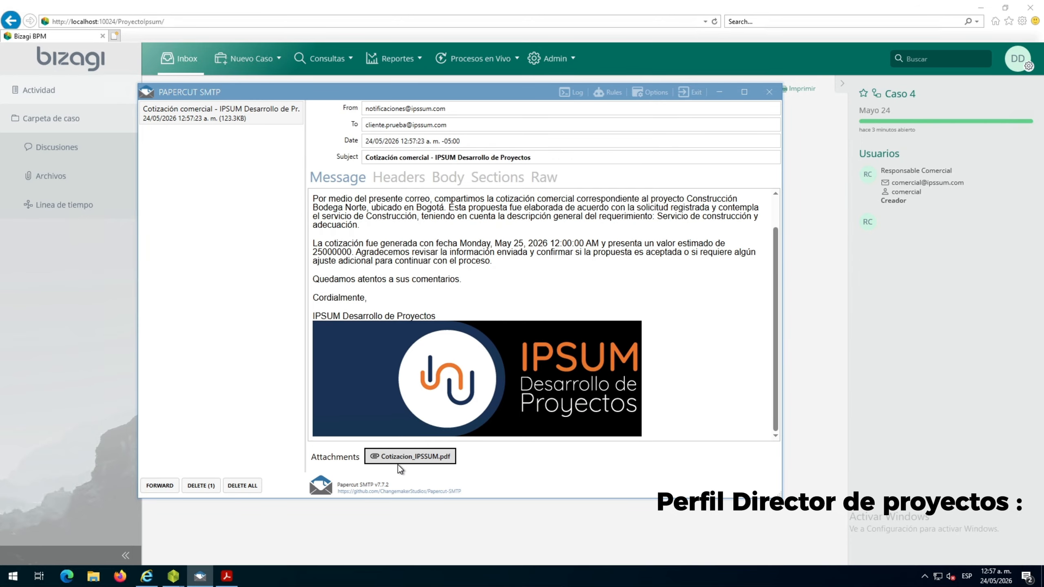
click(400, 458)
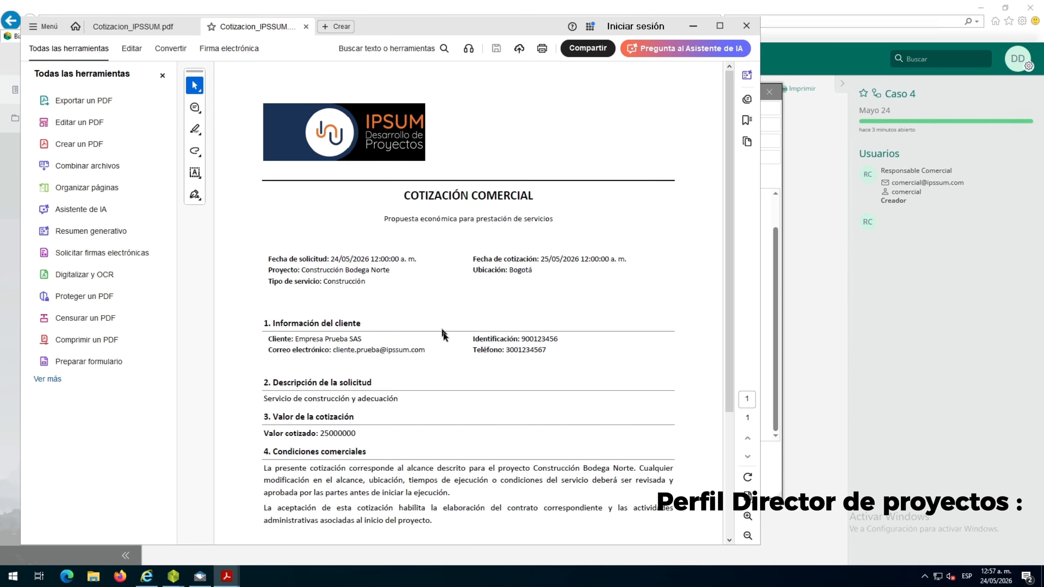
Select the attached quotation's text to examine it, and close the PDF to return to the portal
scroll(446, 341, down, 1)
drag(413, 144, 334, 541)
click(747, 25)
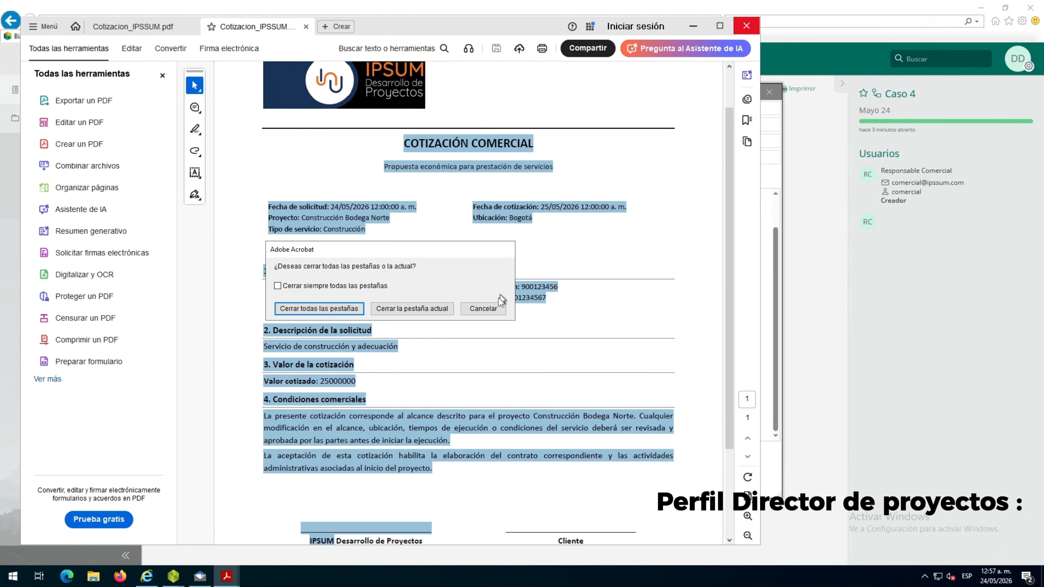
click(416, 312)
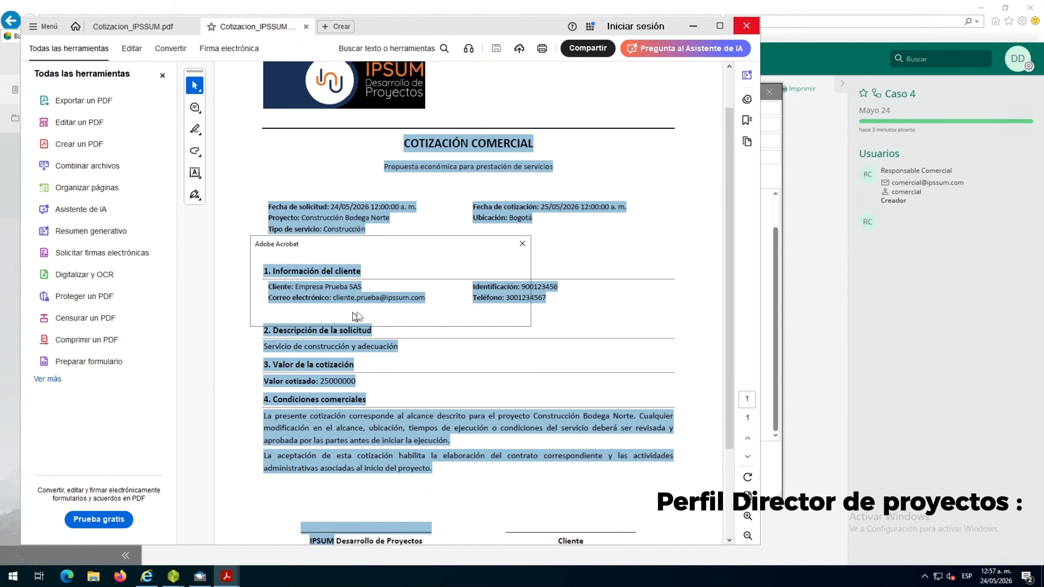
click(447, 311)
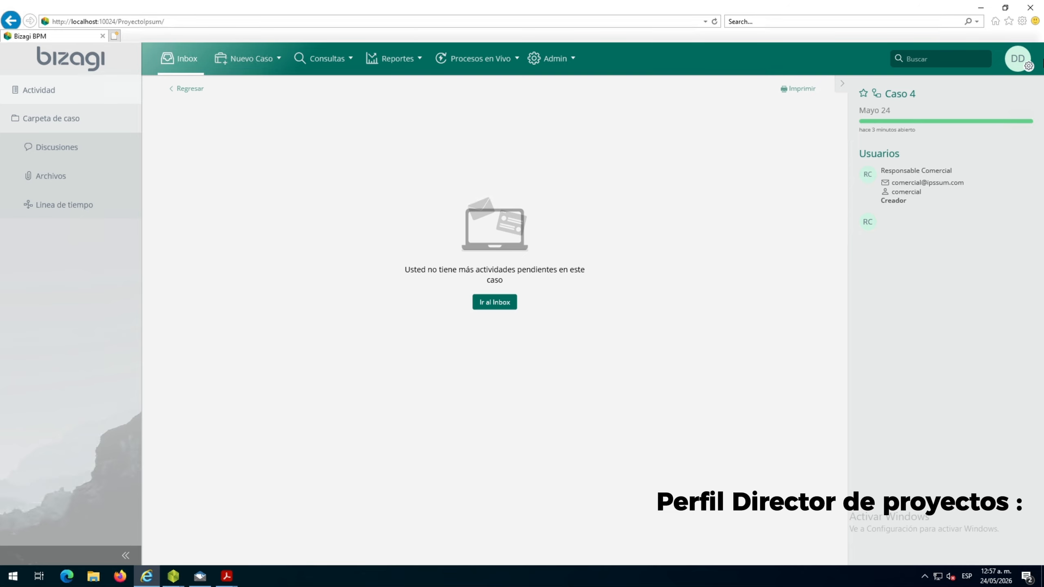
Sign out of the director's session and check the Enviar correo al cliente la cotizacion task in the Bizagi Modeler diagram
click(1026, 58)
click(986, 177)
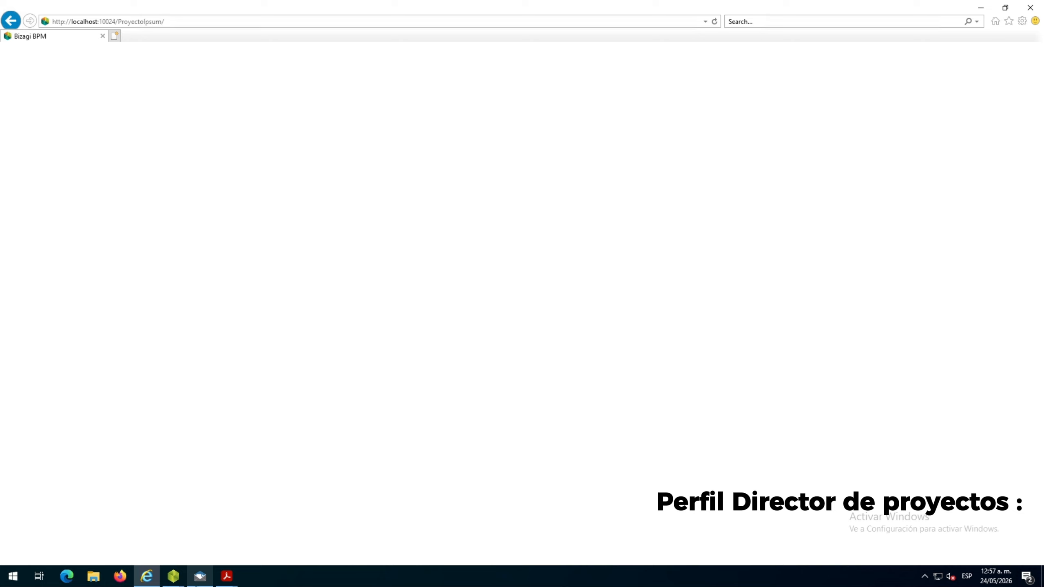
mouse_move(173, 576)
click(230, 534)
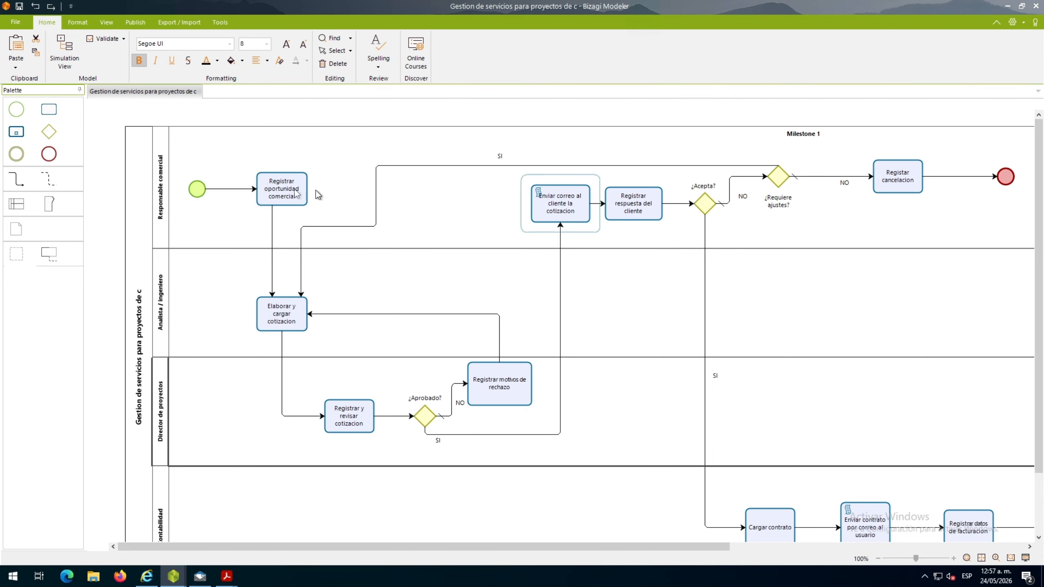
click(147, 576)
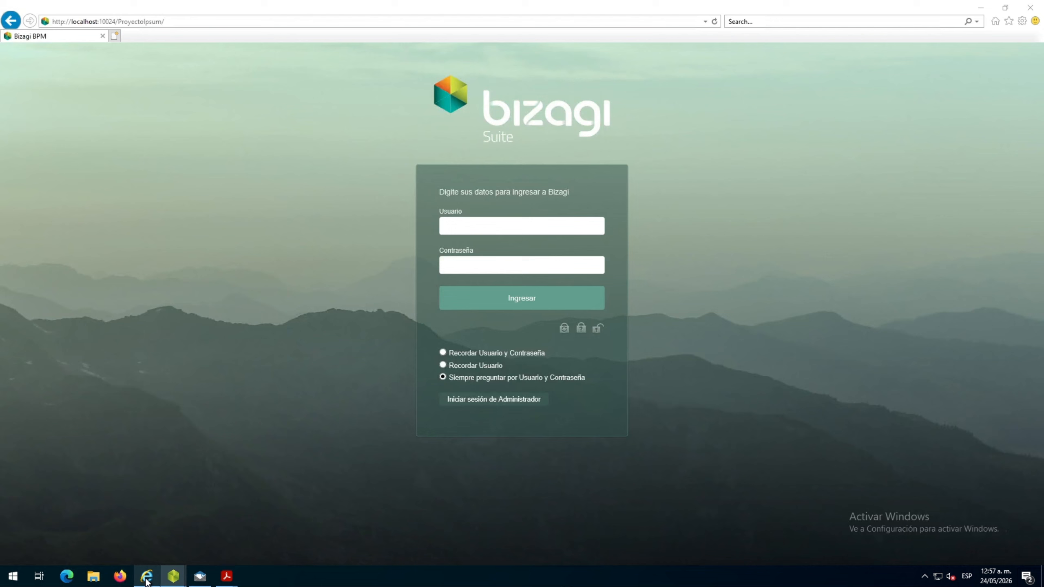
Sign in to the portal as the Responsable Comercial user with the account password, dismissing the blocked-content warnings
click(602, 216)
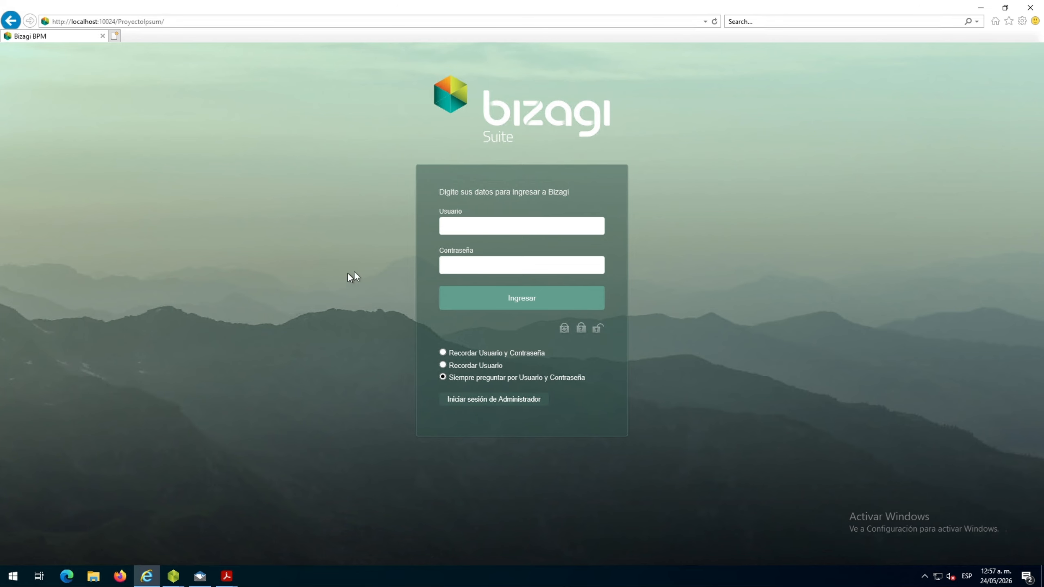
click(506, 230)
click(495, 263)
text(•••••••••)
click(513, 301)
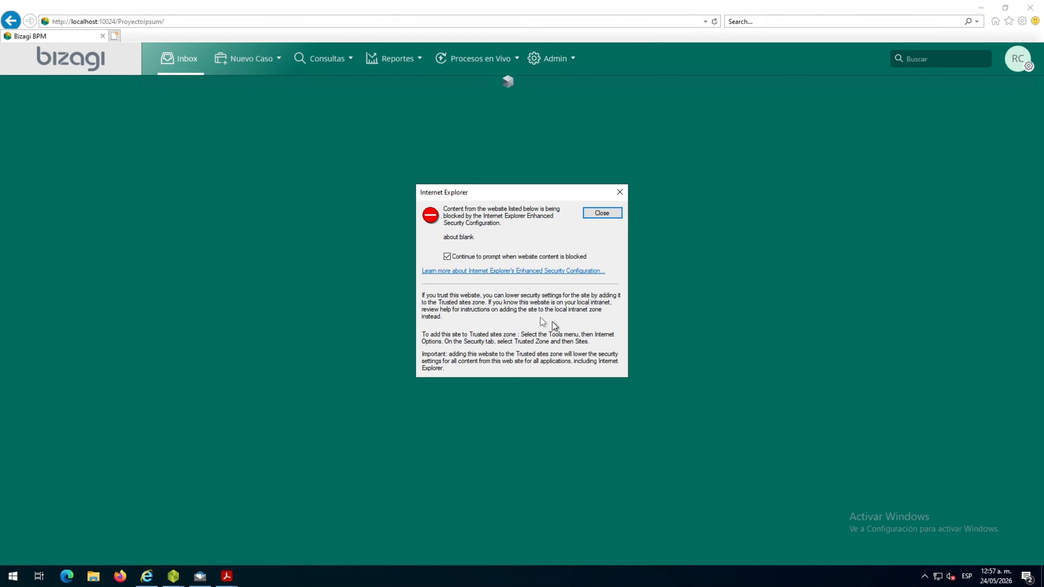
click(596, 211)
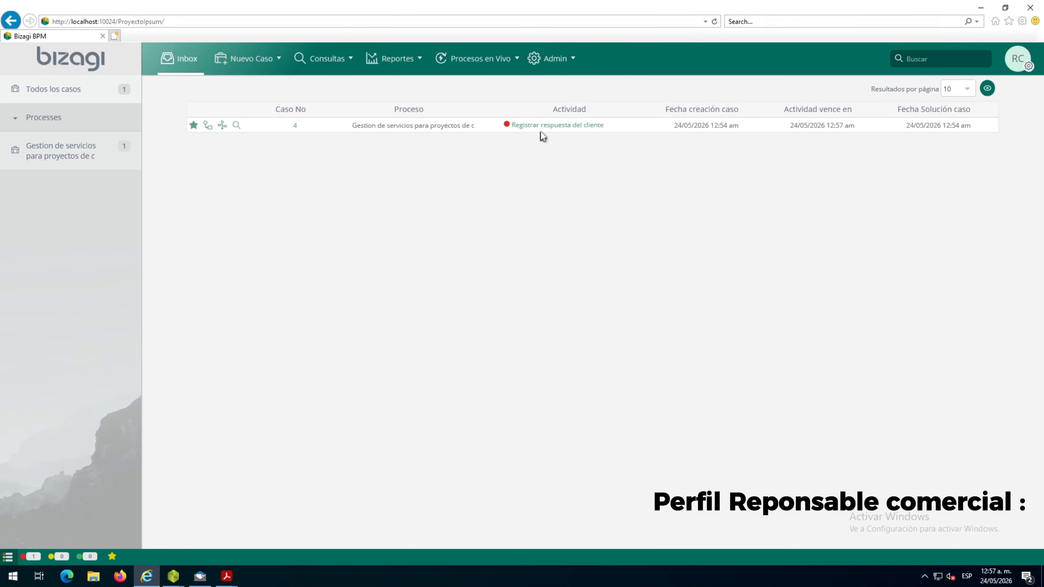
Open the Registrar respuesta del cliente task, set the response date to 25/05/2026, and choose Si for Cliente acepta and Requiere ajuste
click(543, 127)
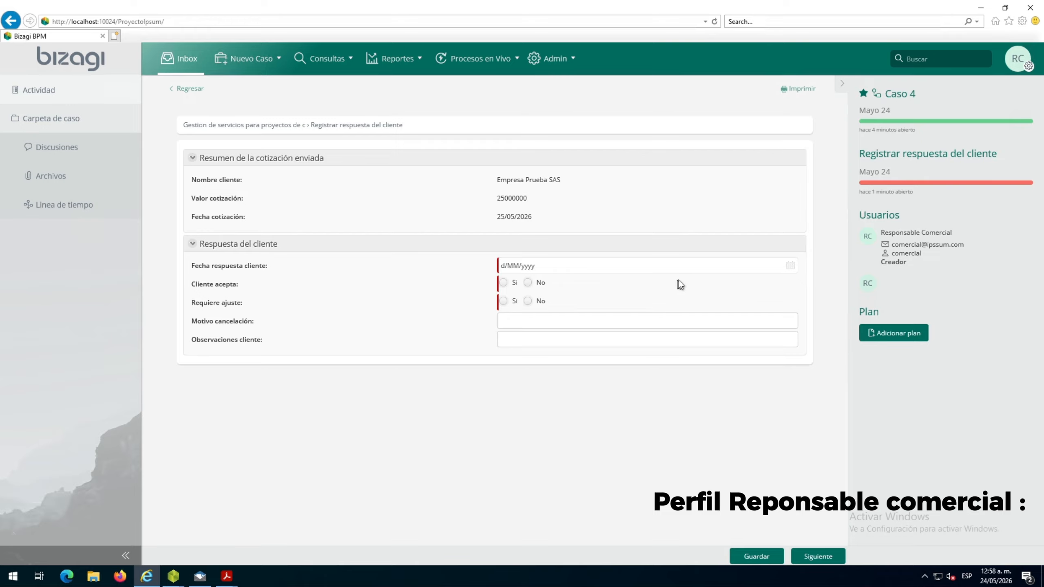
click(792, 268)
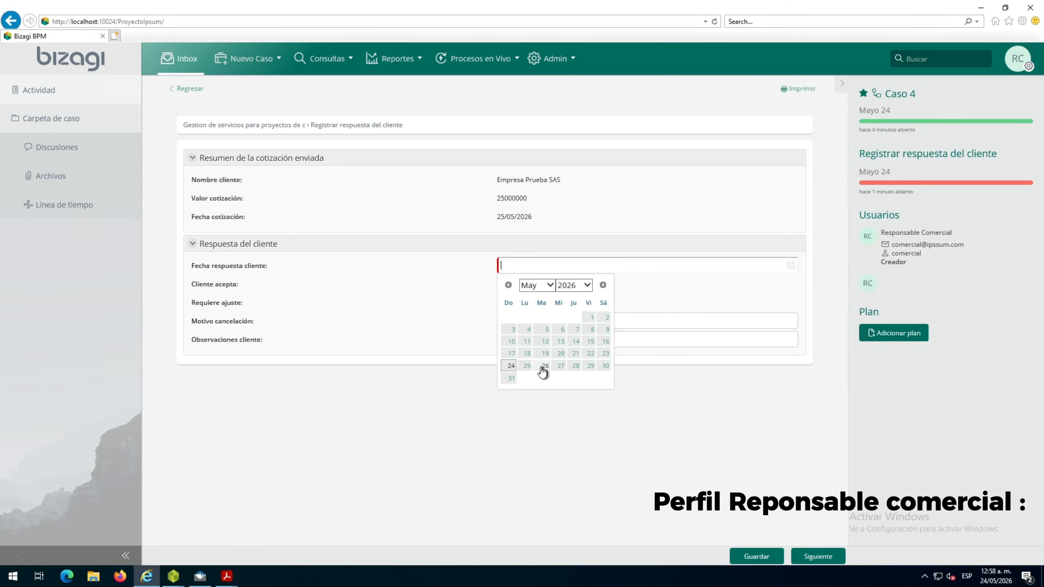
click(527, 366)
click(504, 283)
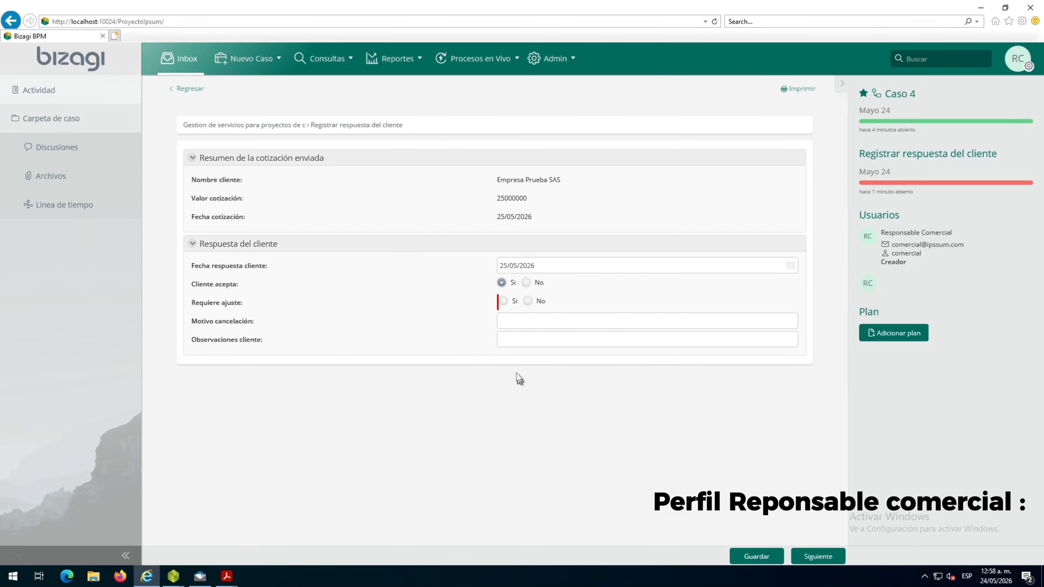
click(504, 301)
Enter "ninguna" as Motivo cancelación and "El cliente acepta la cotización enviada y autoriza" as Observaciones cliente, then save and advance the case
click(520, 323)
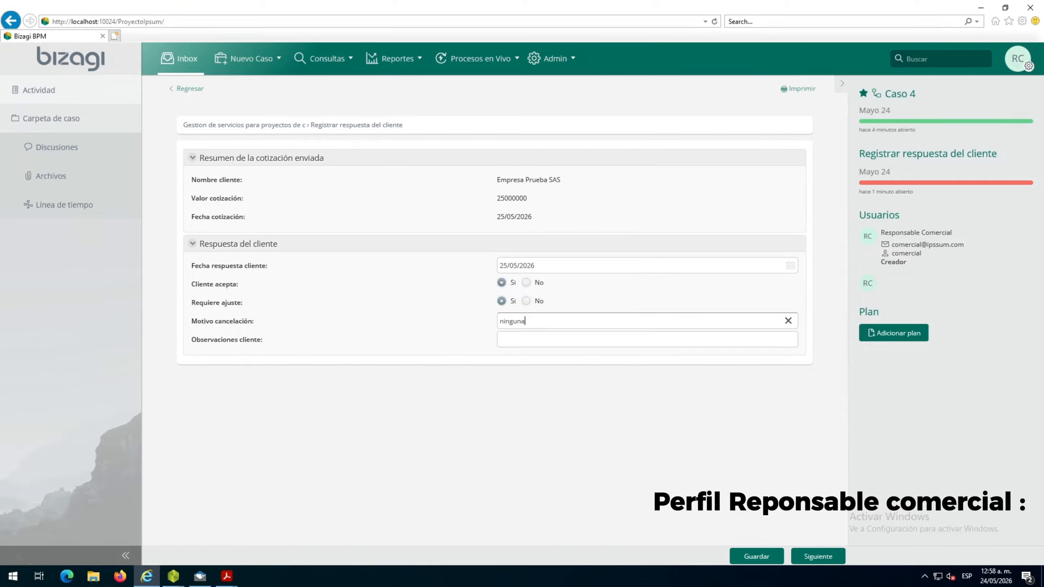
click(538, 342)
text(El cliente acepta la cotización enviada y autoriza)
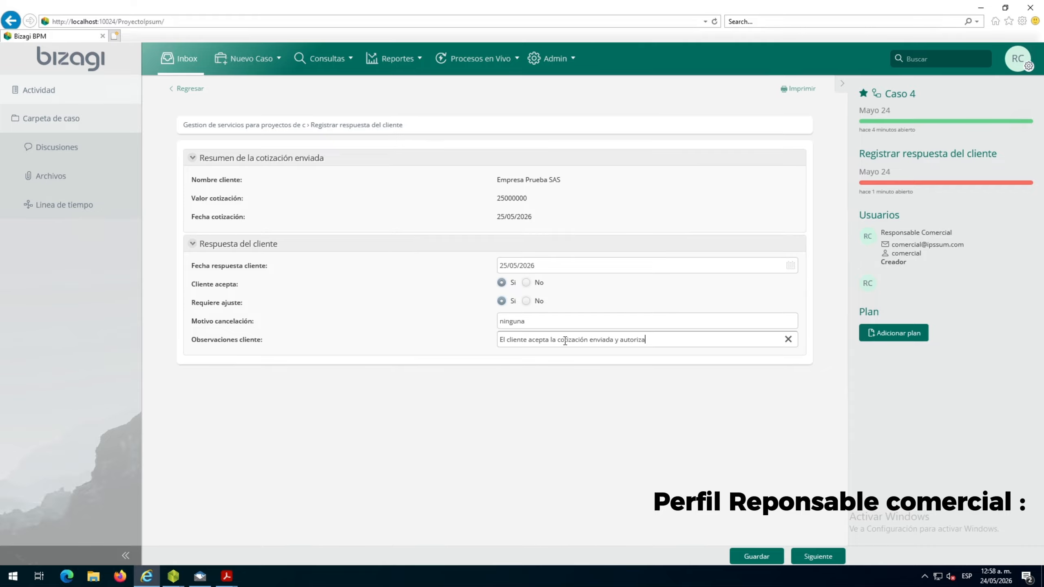
click(779, 560)
click(816, 558)
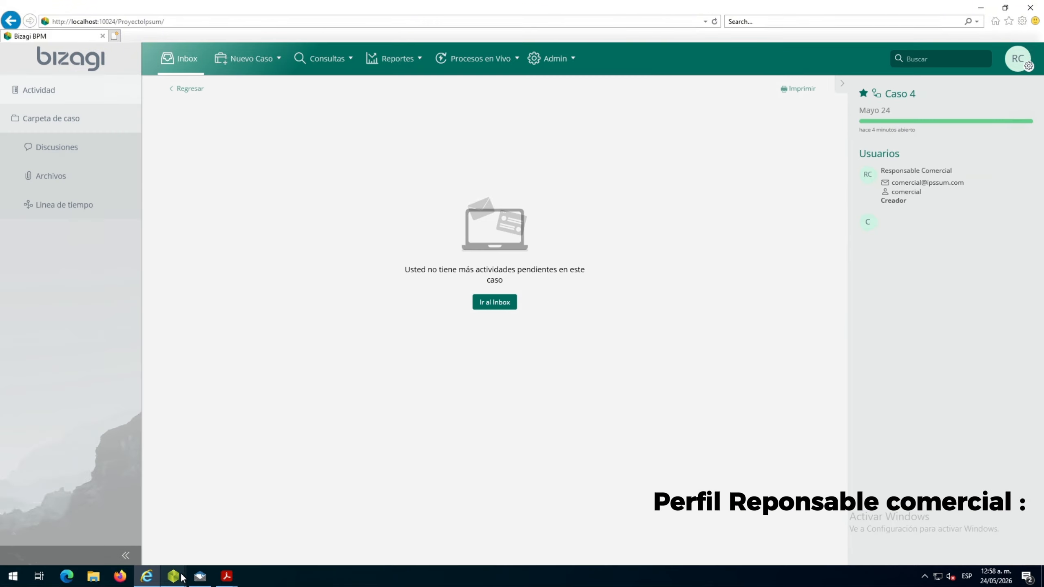
Switch to Bizagi Modeler and examine the flow from Registrar respuesta del cliente to Cargar contrato in the Contabilidad lane
mouse_move(173, 576)
click(222, 535)
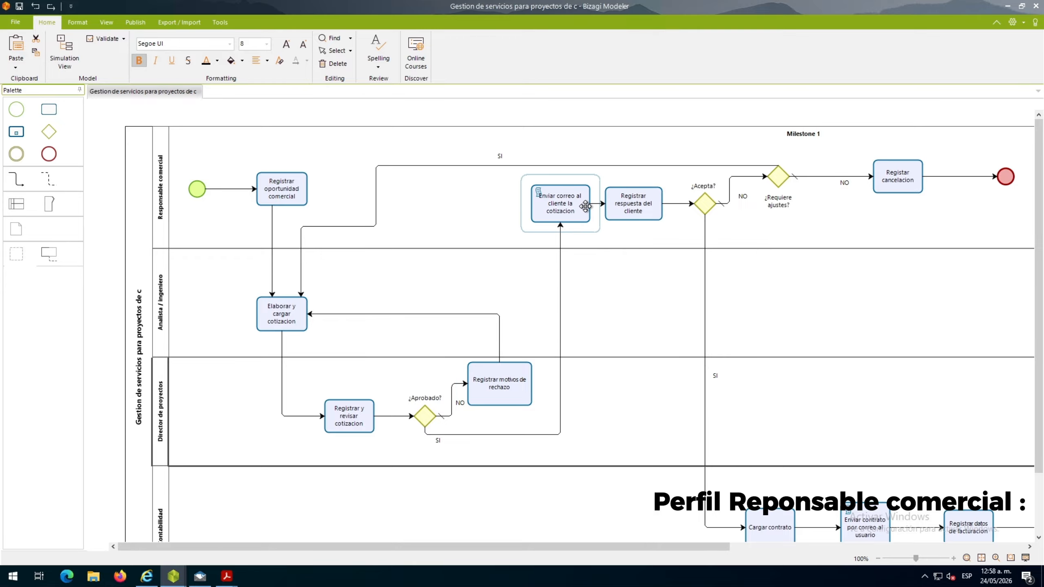
scroll(775, 271, down, 2)
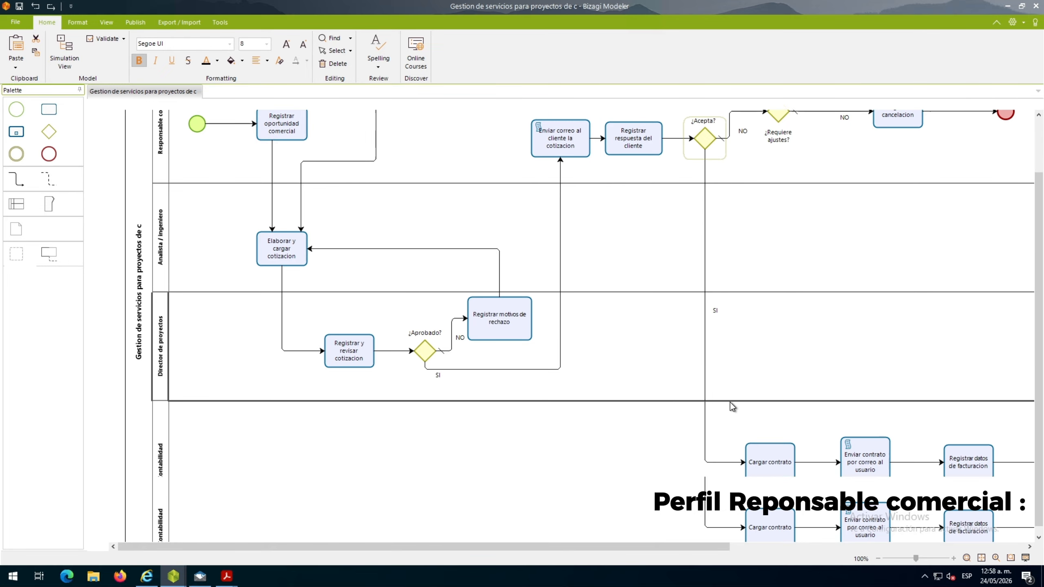
Return to the portal in Internet Explorer and sign out of the Responsable Comercial session, dismissing the blocked-content warning
click(147, 576)
click(1020, 66)
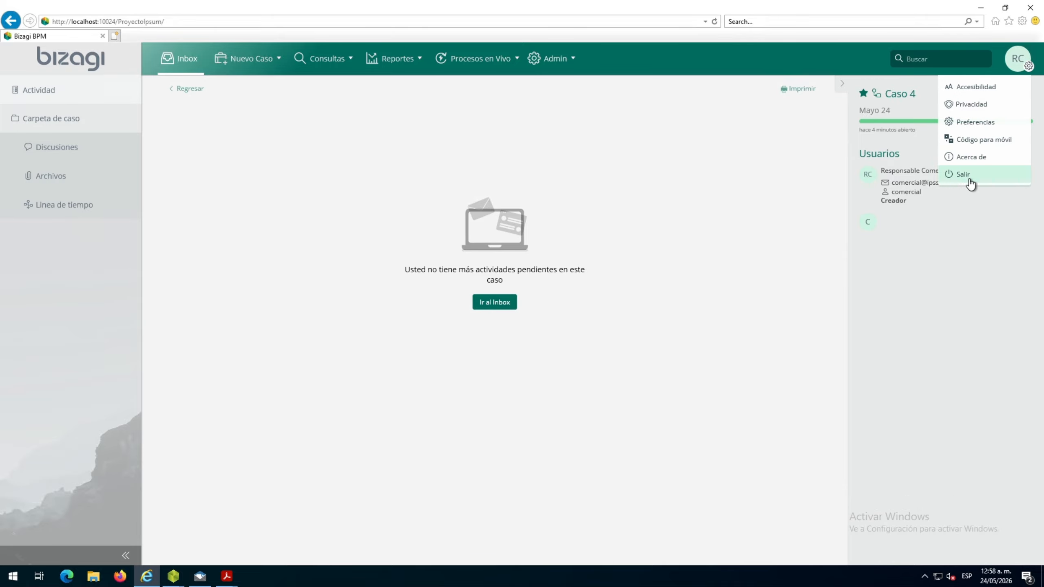
click(969, 176)
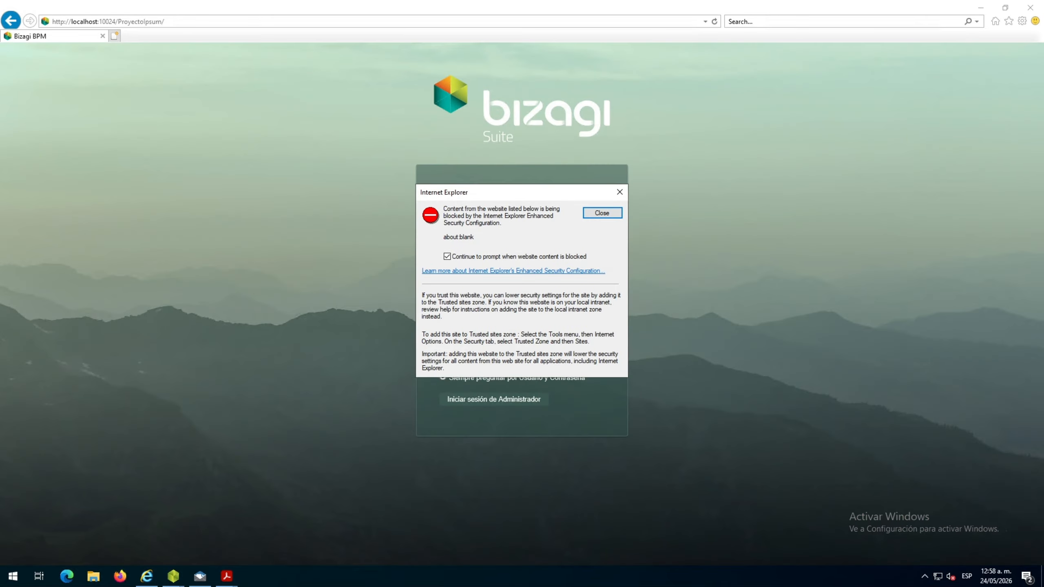
click(602, 213)
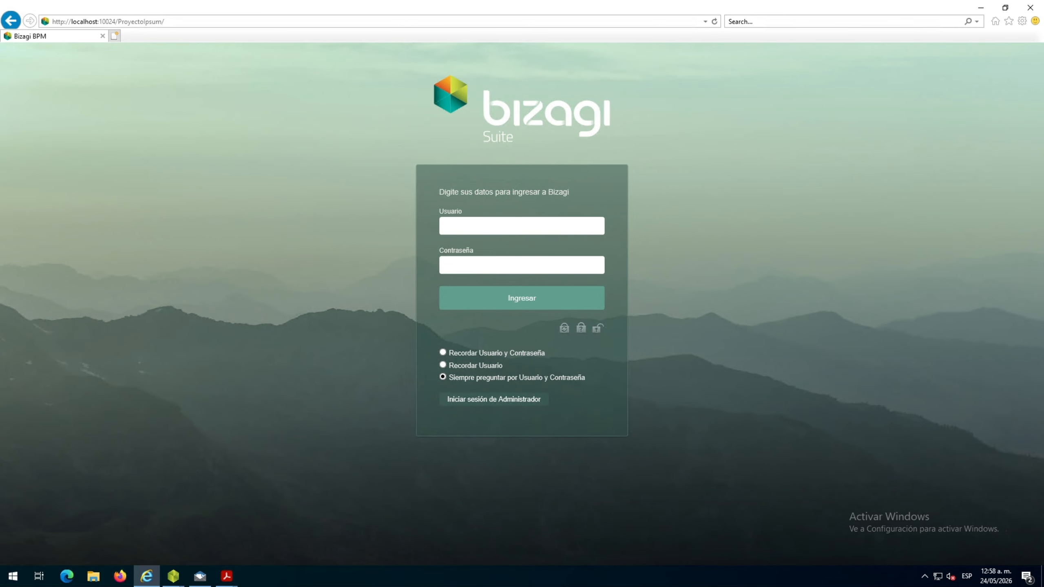
Sign in to the portal as the contabilidad user with the account password, dismissing the blocked-content warning
click(573, 225)
text(contabilidad)
click(508, 268)
text(••••••••••••)
click(515, 300)
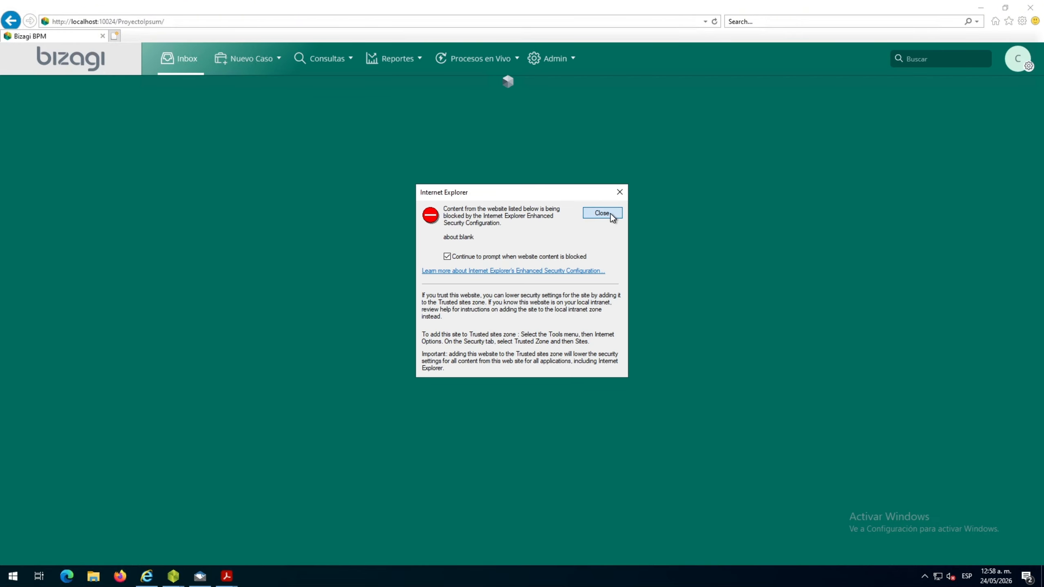
click(603, 212)
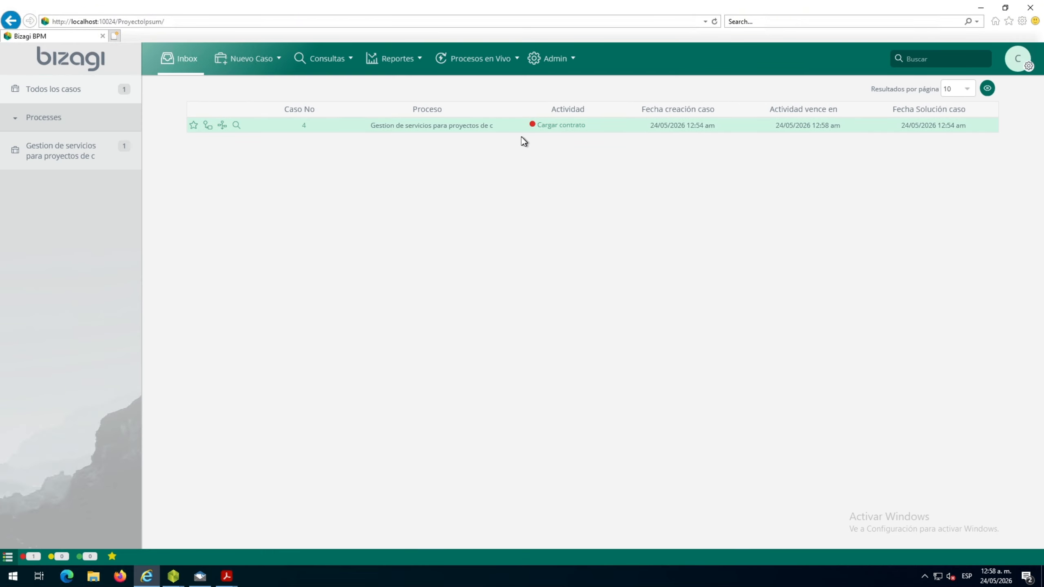
Open the Cargar contrato task, enter contract number CONT-2026-001 and date 27/05/2026, and generate the contract document
click(561, 125)
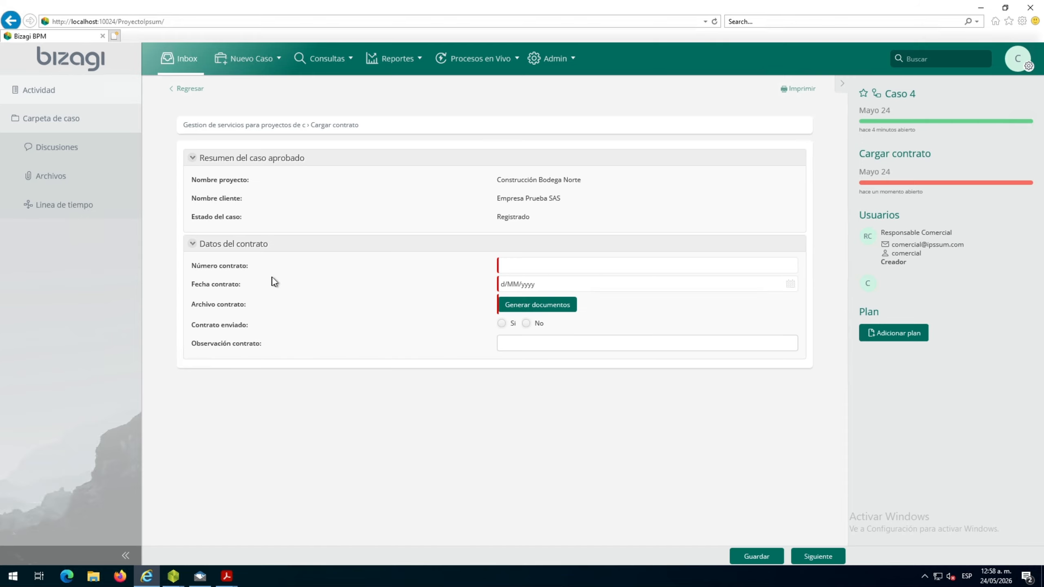
click(564, 265)
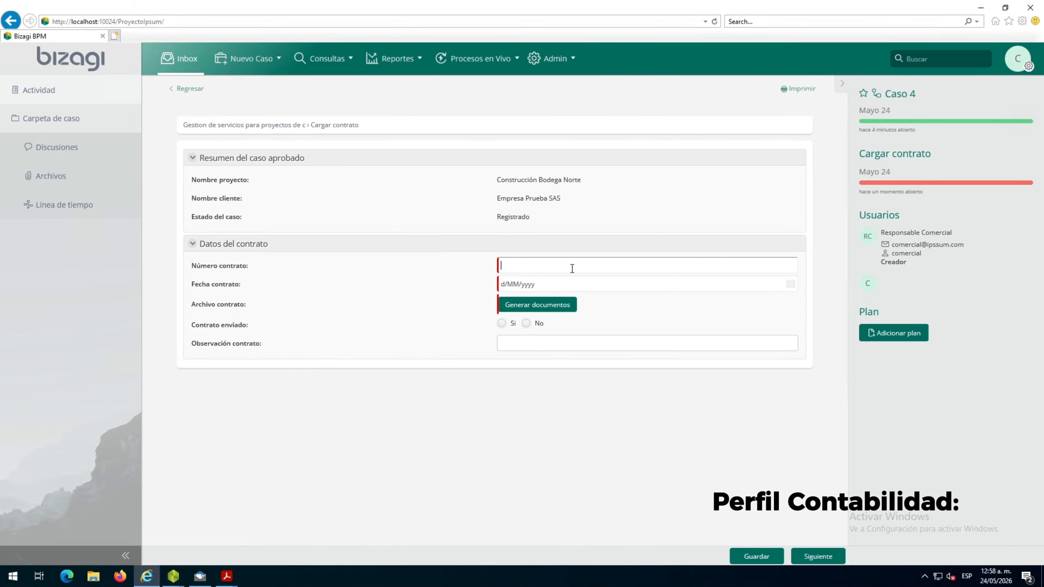
text(CONT-2026-001)
click(790, 286)
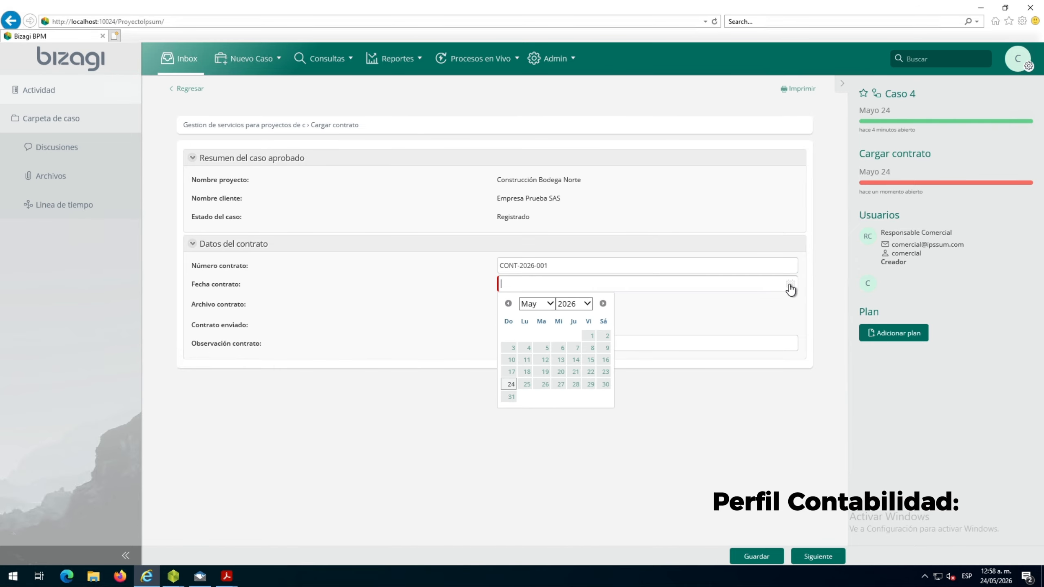
click(561, 384)
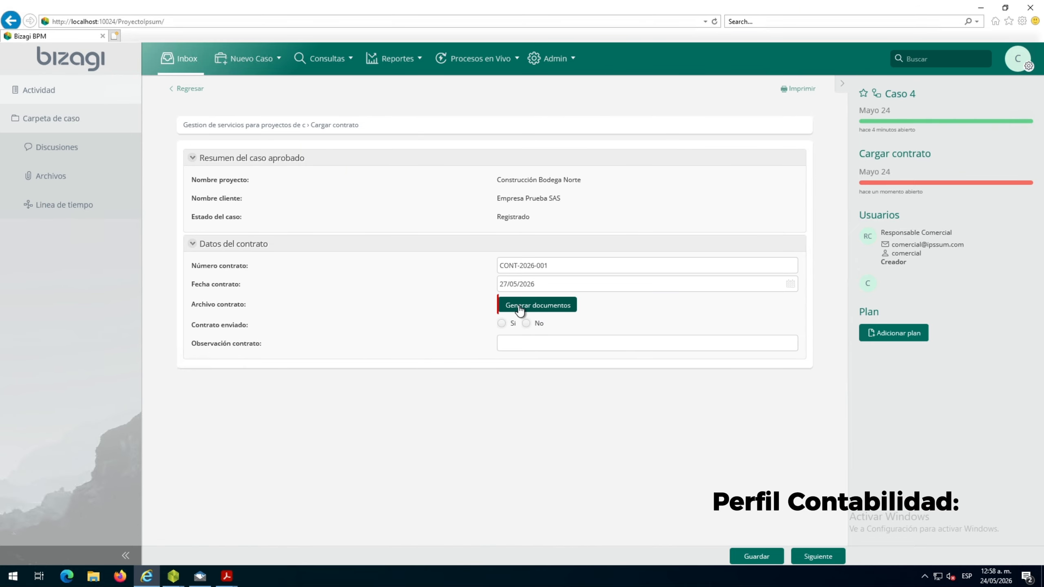
click(520, 307)
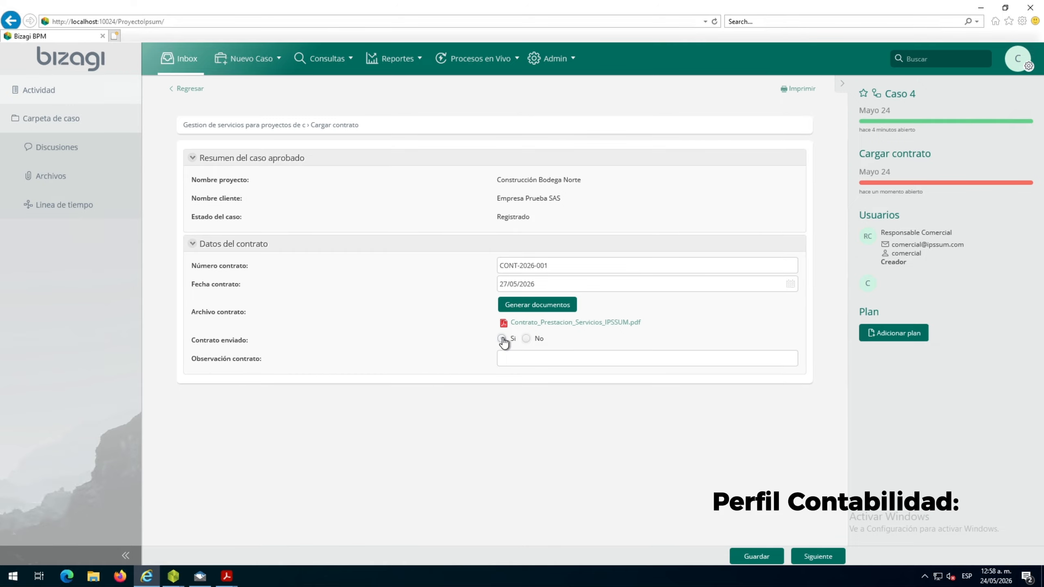
Open the generated Contrato_Prestacion_Servicios_IPSSUM.pdf and examine its title, contract number, clauses and signature section
click(567, 324)
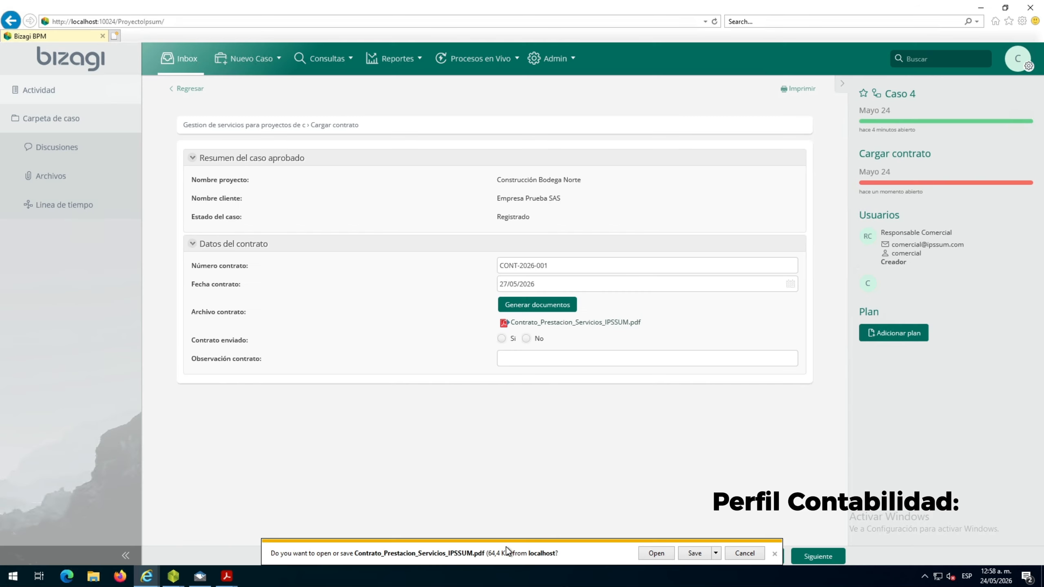
click(660, 555)
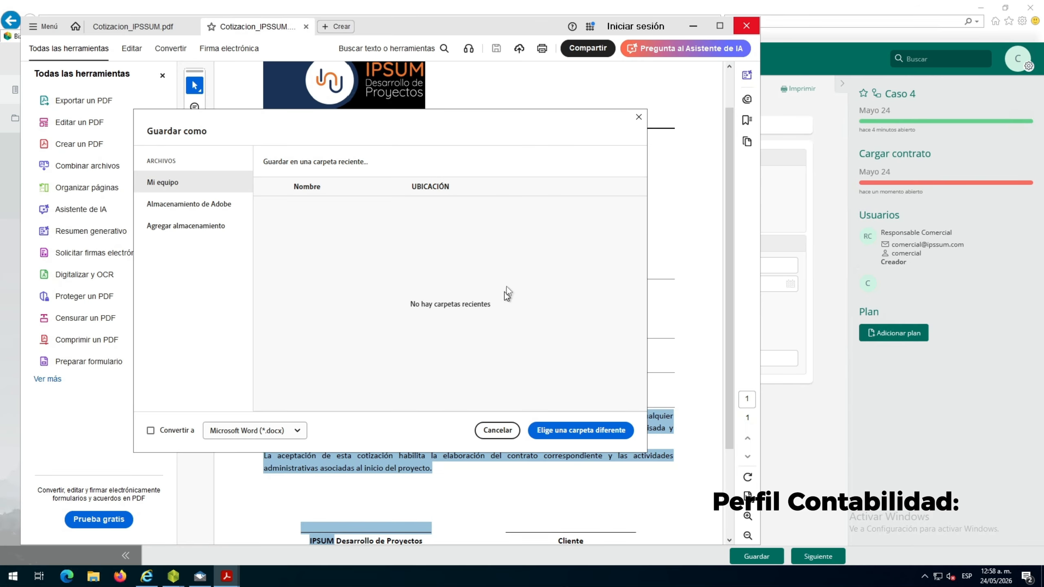
click(639, 116)
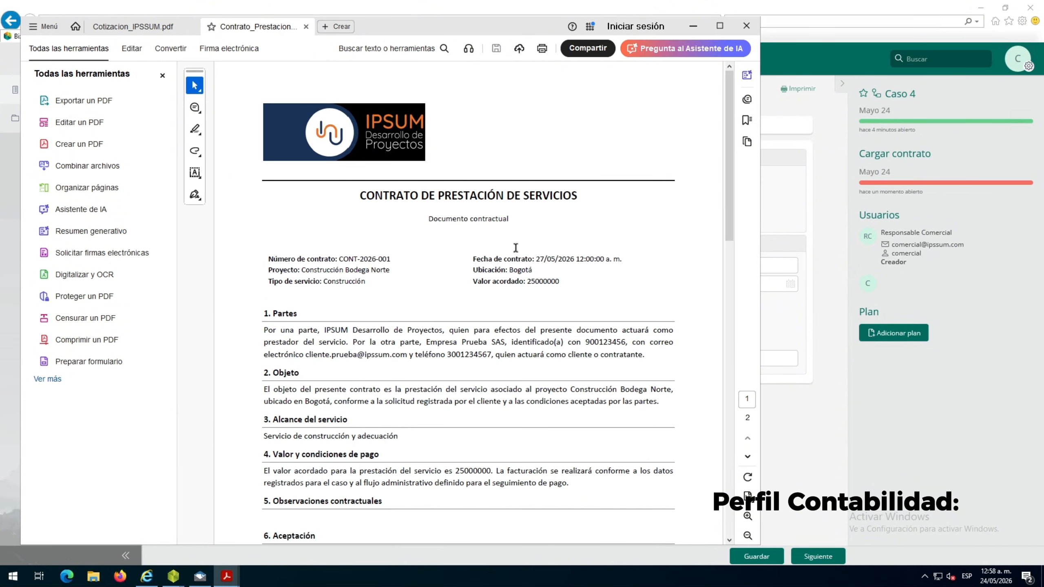
drag(366, 197, 579, 201)
click(468, 375)
double_click(349, 258)
click(397, 392)
scroll(397, 391, down, 4)
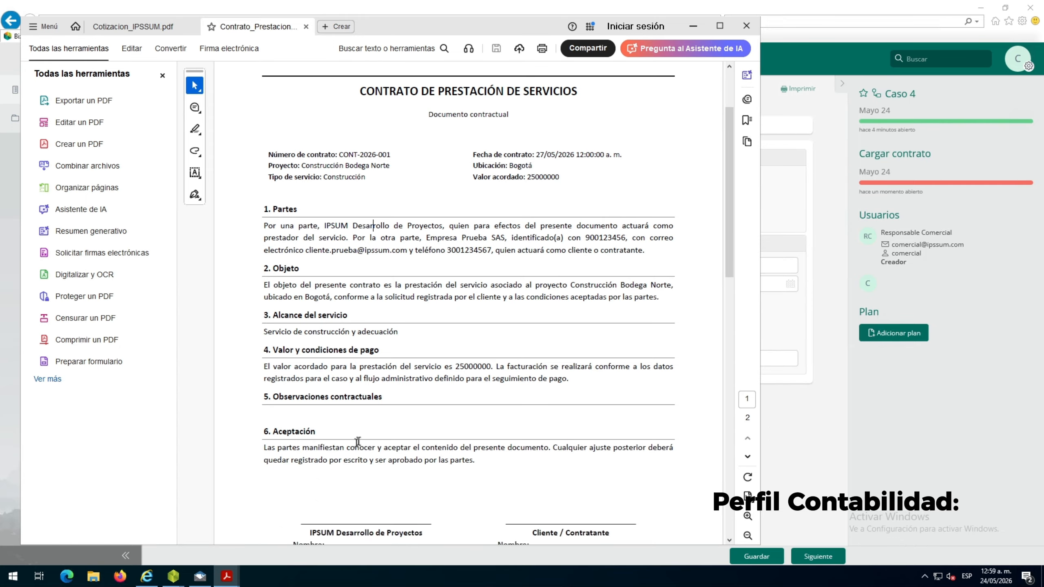
scroll(369, 452, down, 4)
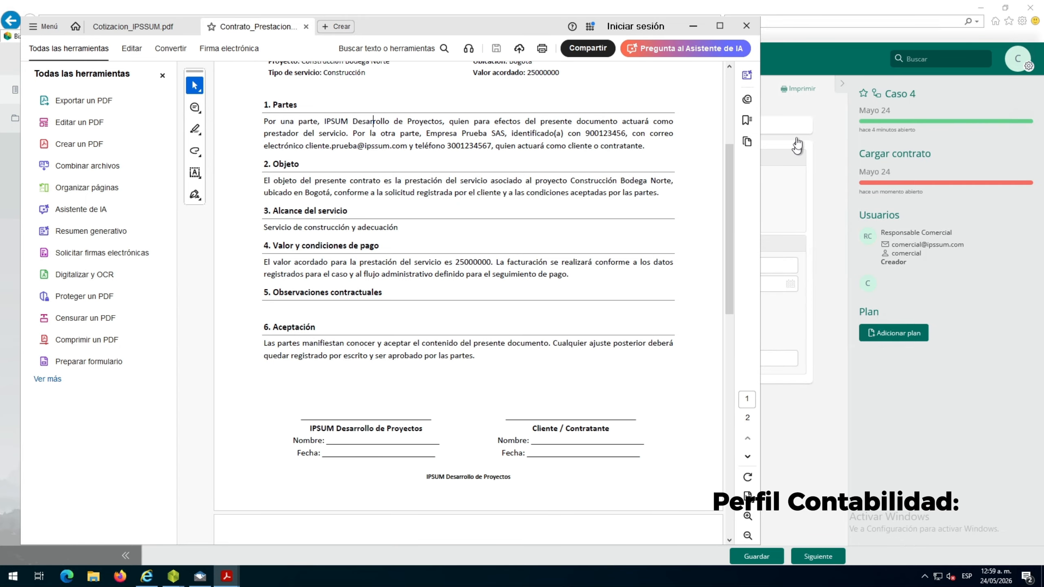
Close all open PDFs in Acrobat, discarding the changes to Cotizacion_IPSSUM.pdf, to return to the portal
click(746, 25)
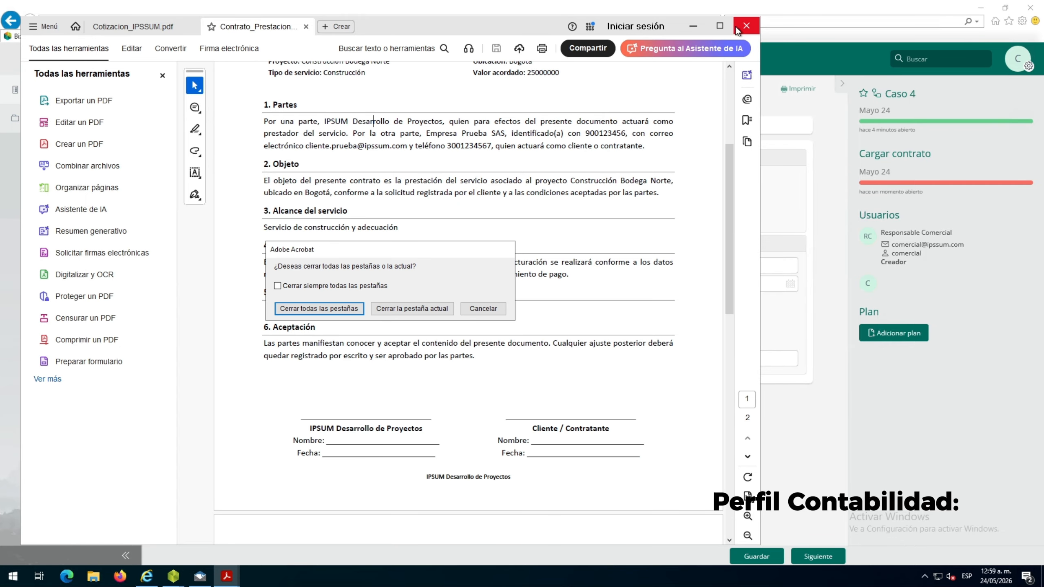
click(357, 314)
click(395, 311)
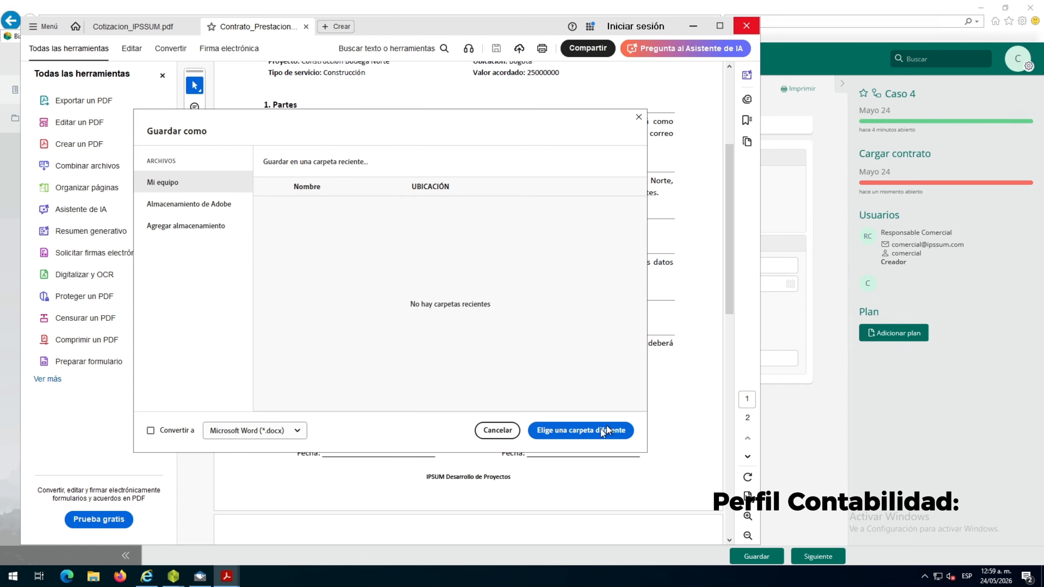
click(498, 431)
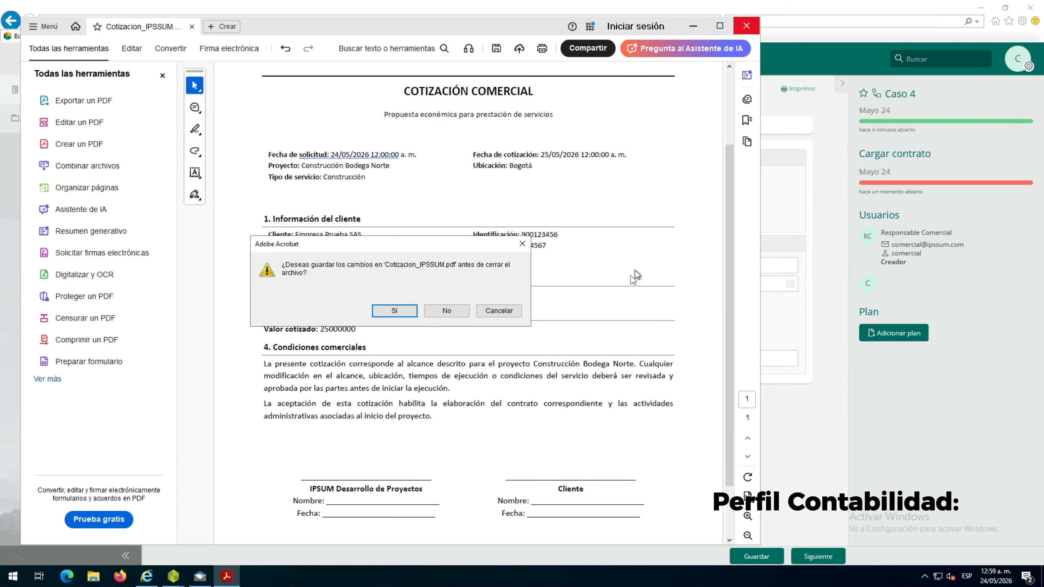
click(446, 311)
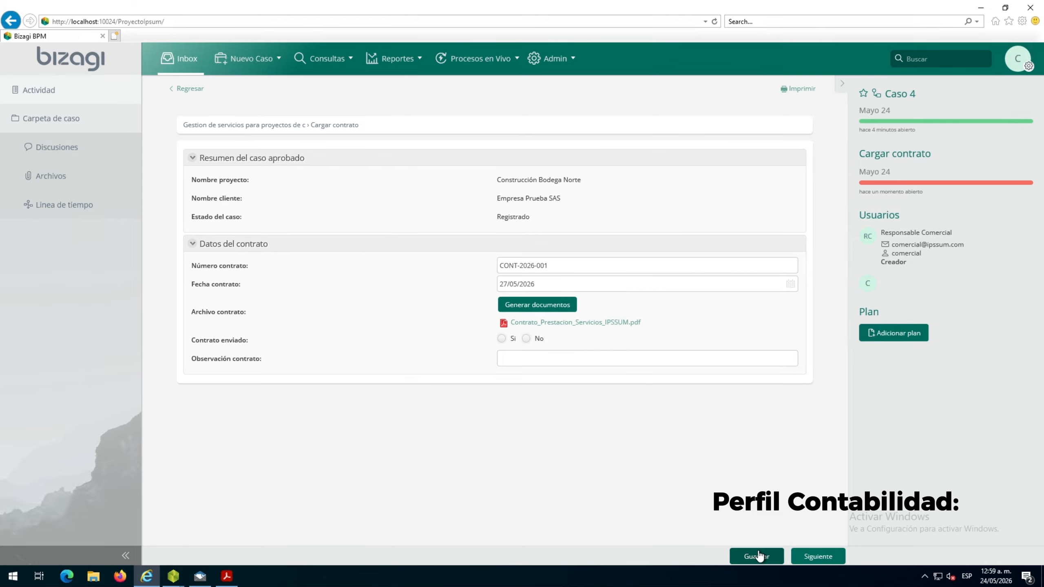
Mark Contrato enviado as Si, enter the observation "Contrato generado con base en la cotización aproba", save, and advance the case
click(510, 339)
click(554, 358)
text(Contrato generado con base en la cotización aproba)
click(777, 557)
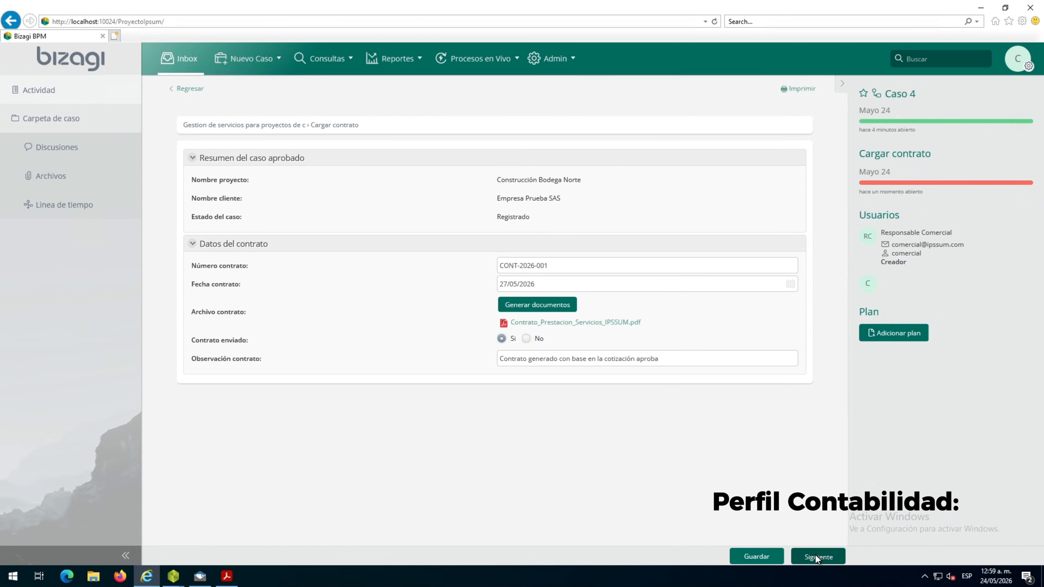
click(816, 556)
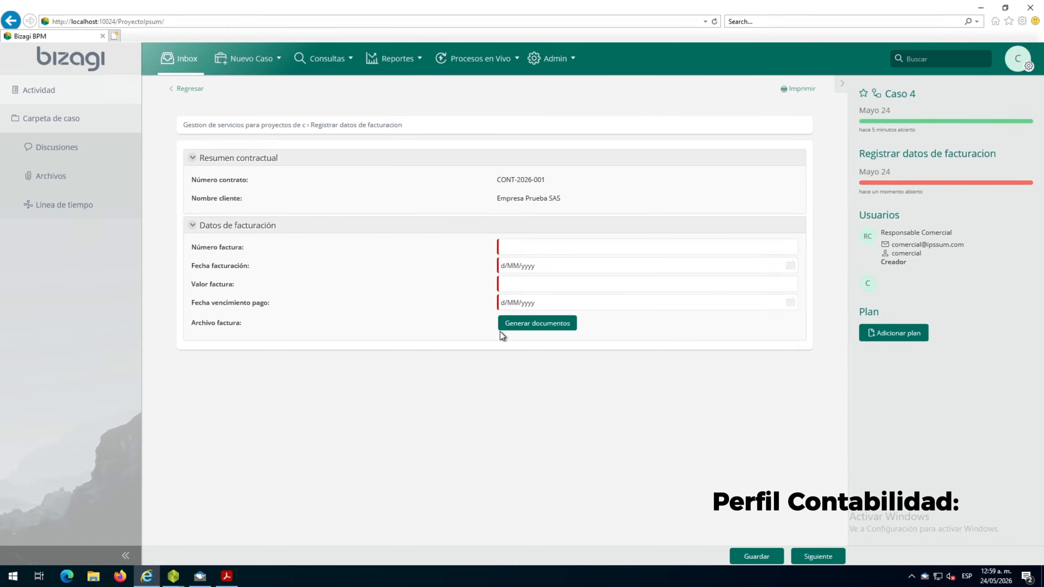
Switch to Papercut SMTP, review the Contrato de prestación de servicios email, and open its attached contract PDF, dismissing the save dialog
click(200, 576)
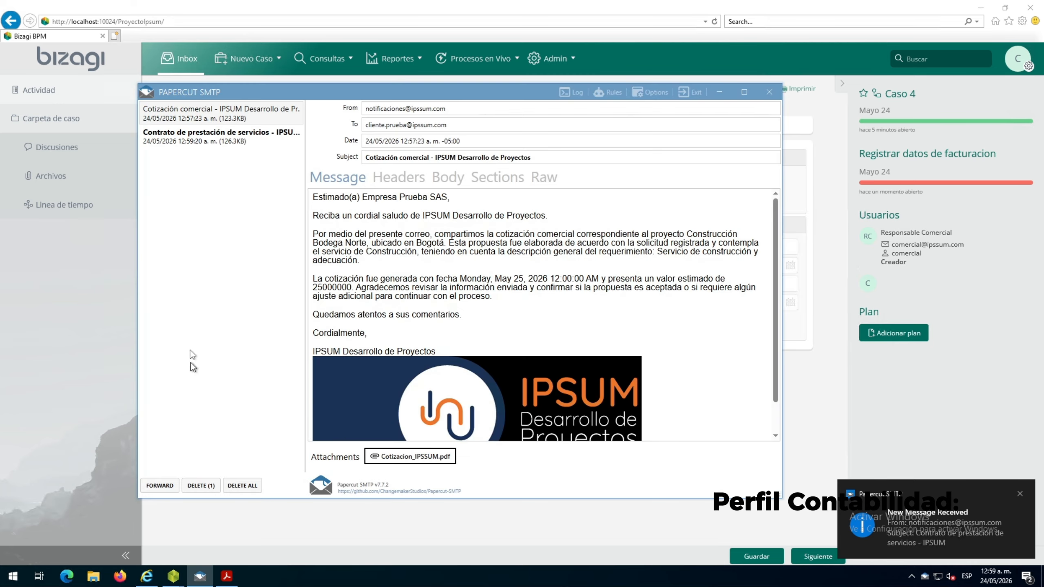
click(236, 137)
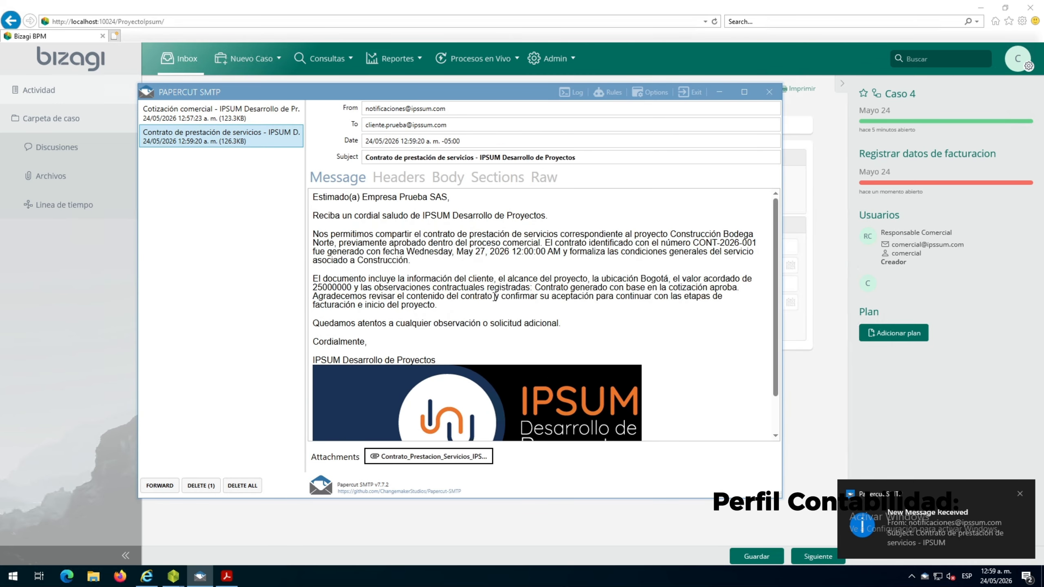
scroll(452, 325, down, 2)
click(410, 464)
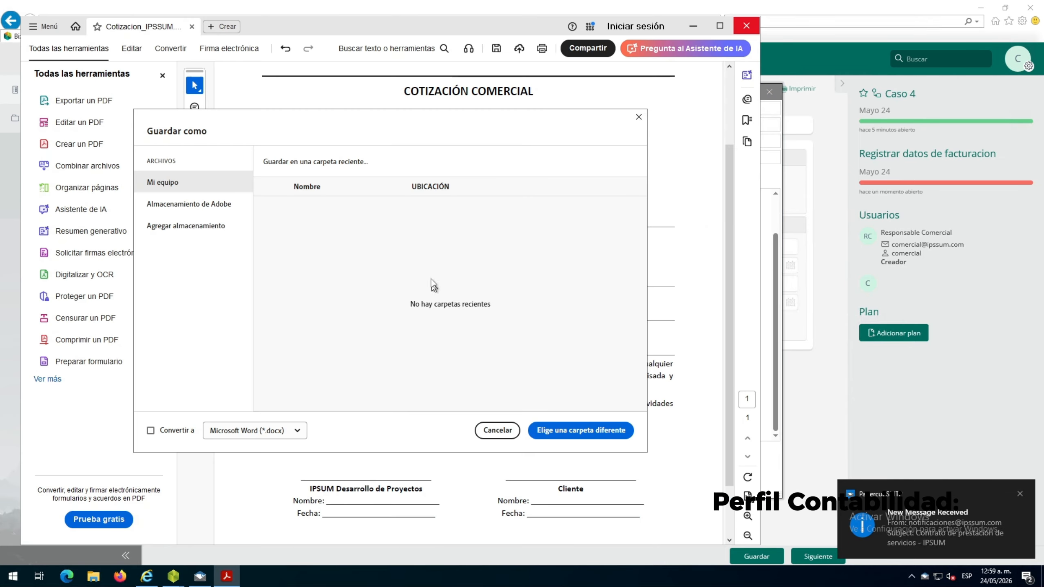
click(638, 120)
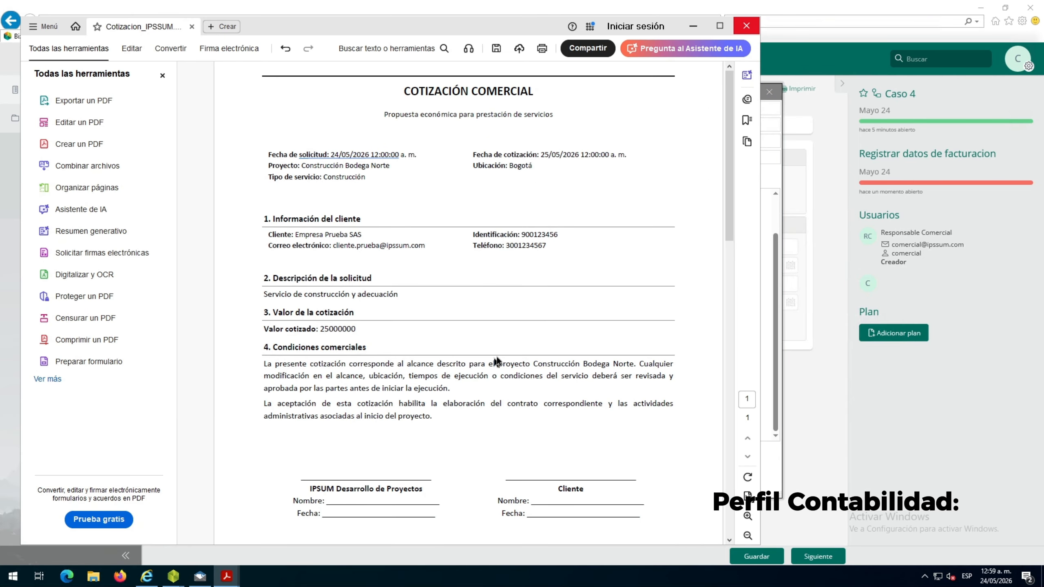
Close the open contract and quotation PDFs in Acrobat, discarding the changes to Cotizacion_IPSSUM.pdf, and return to the billing form
click(747, 29)
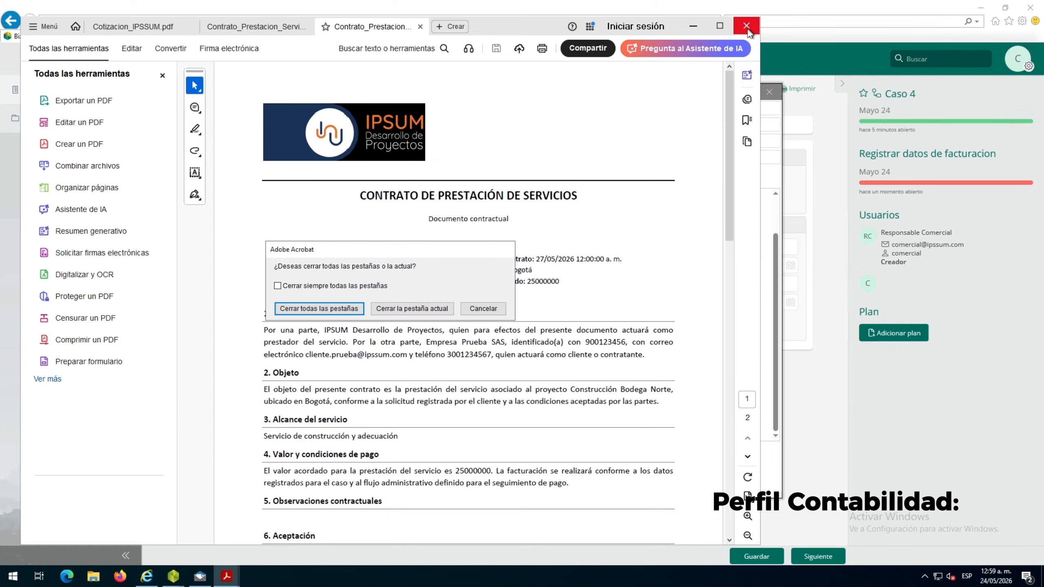
click(410, 310)
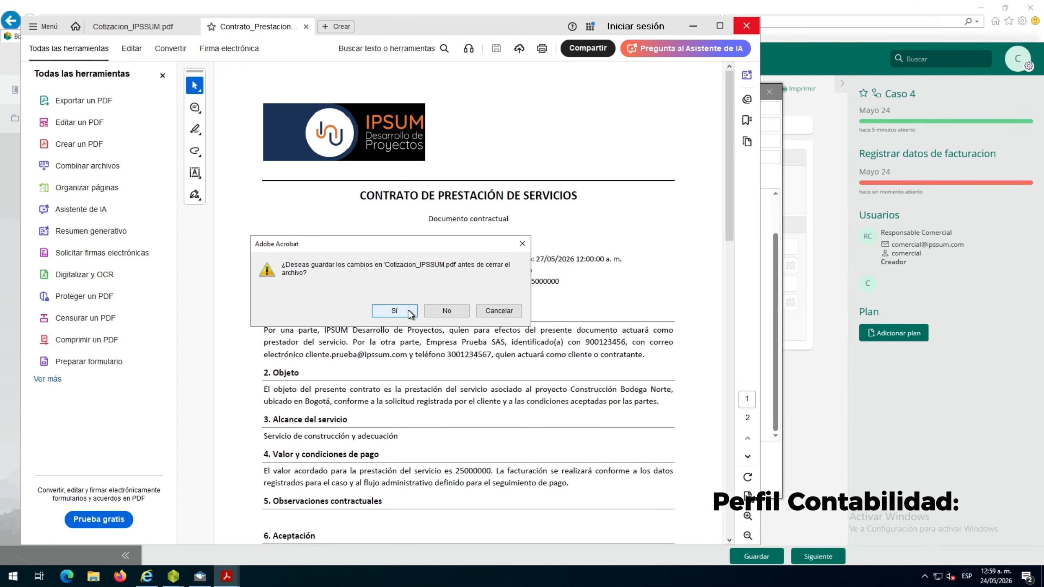
click(446, 311)
click(784, 390)
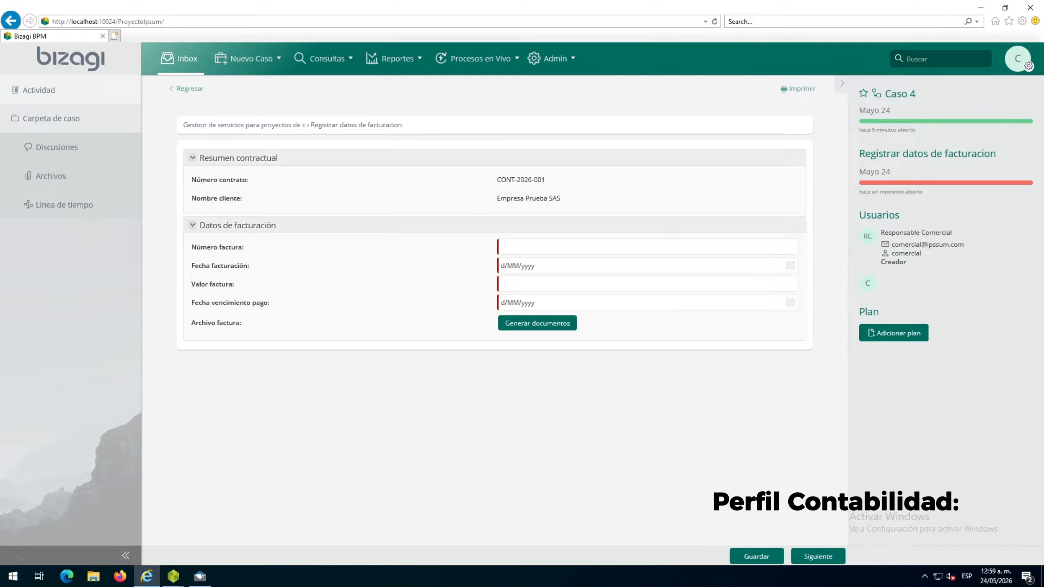
Fill in the billing data with invoice number FAC-2026-001, billing date 27/05/2026, value 25000000 and payment due date 31/05/2026
click(522, 247)
text(FAC-2026-001)
click(791, 265)
click(562, 366)
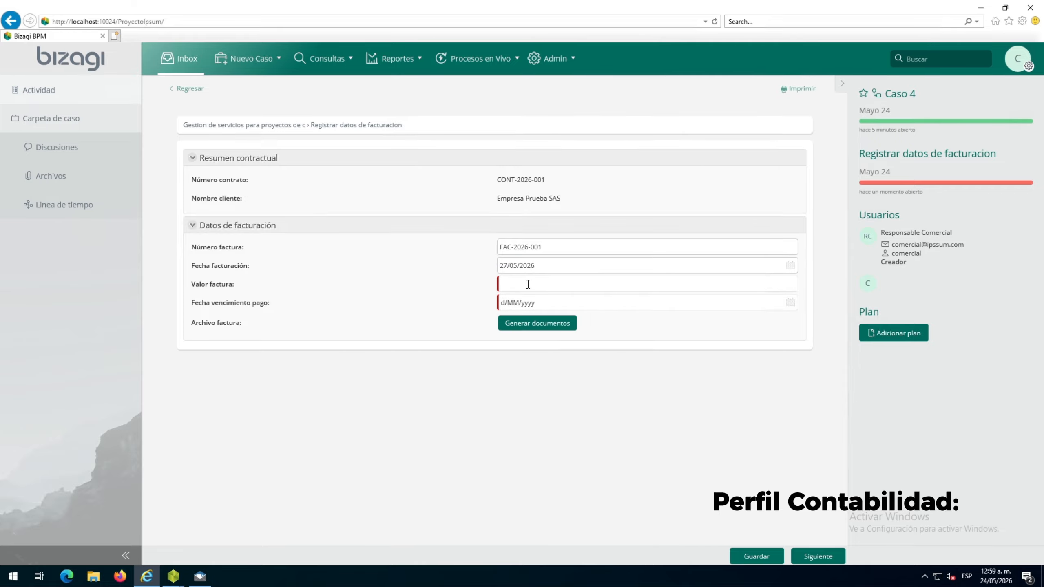
click(527, 283)
text(25000000)
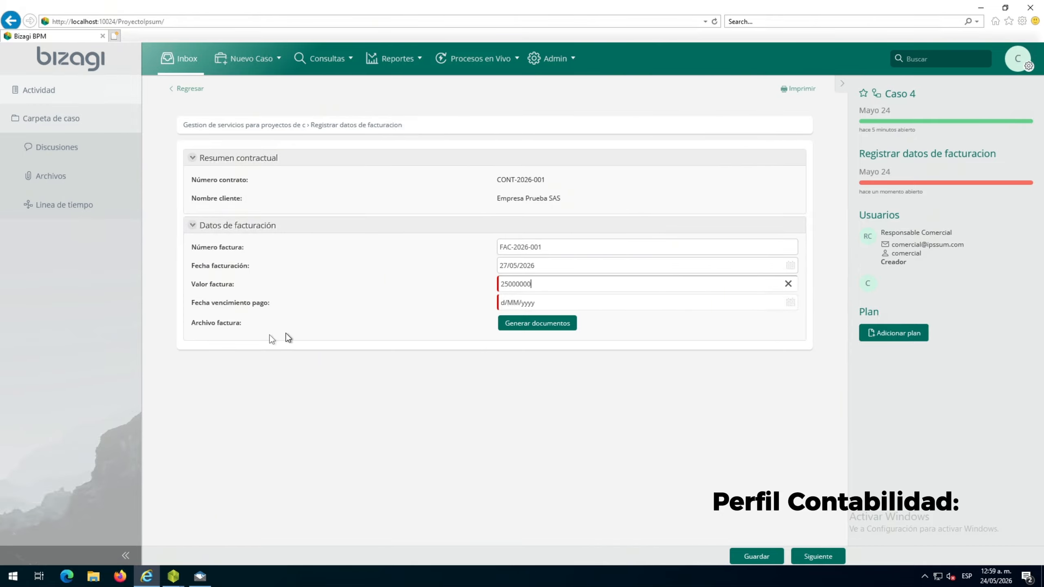
click(789, 303)
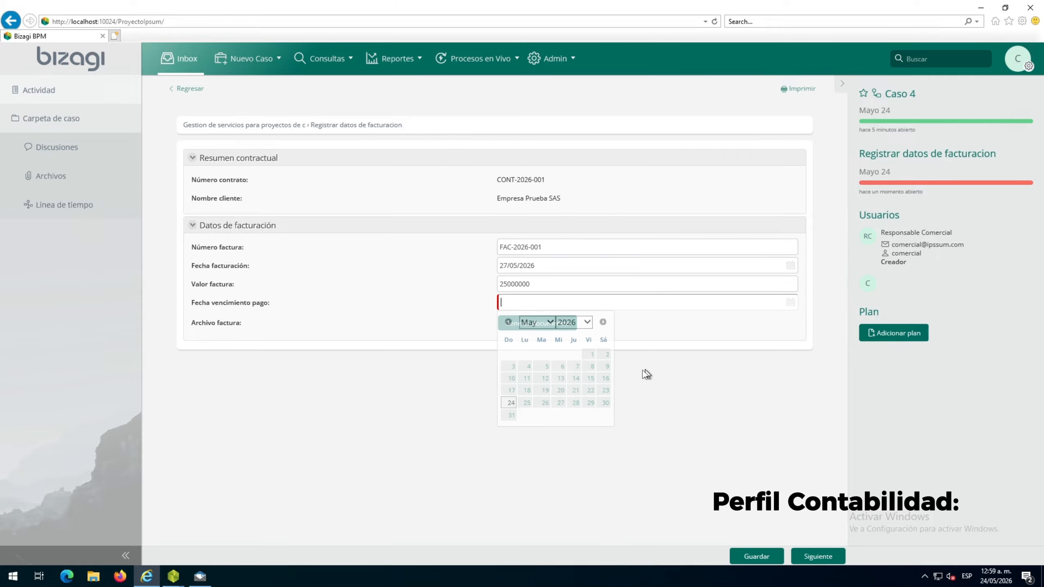
click(512, 415)
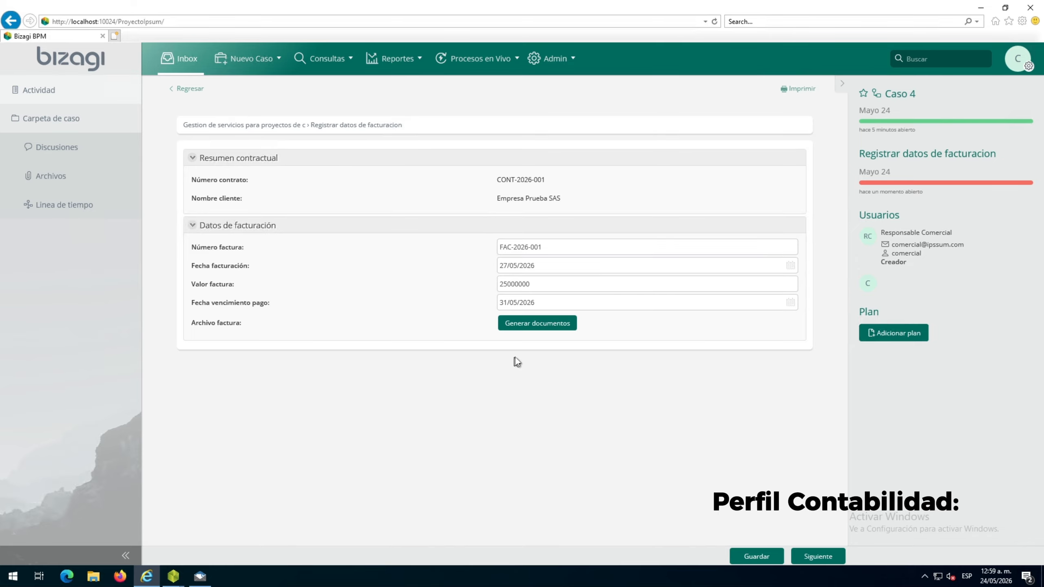
Generate the invoice document, open Factura_Servicios_IPSSUM.pdf, and review its heading and invoice value
click(535, 325)
click(555, 342)
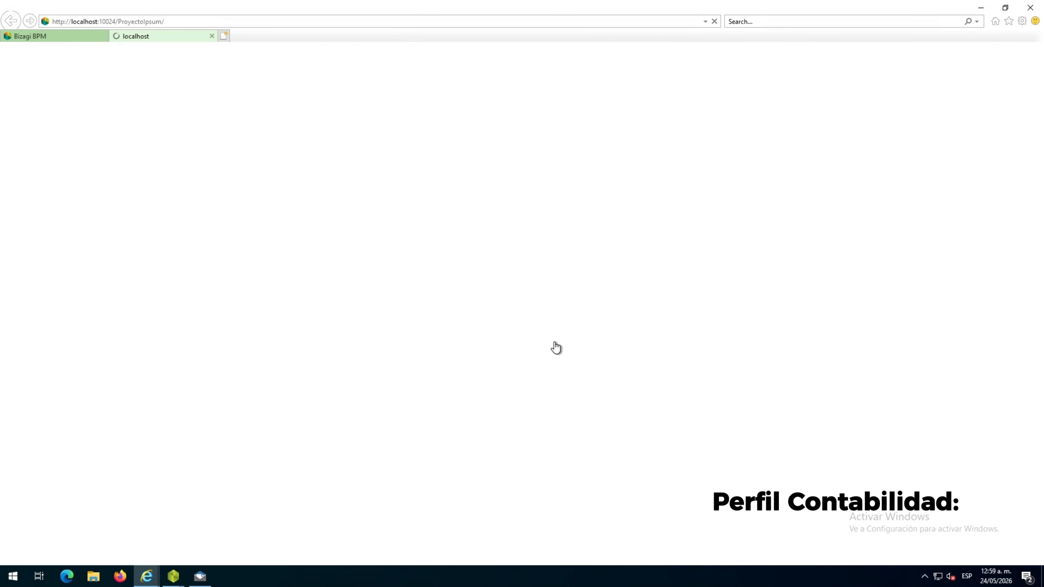
click(656, 553)
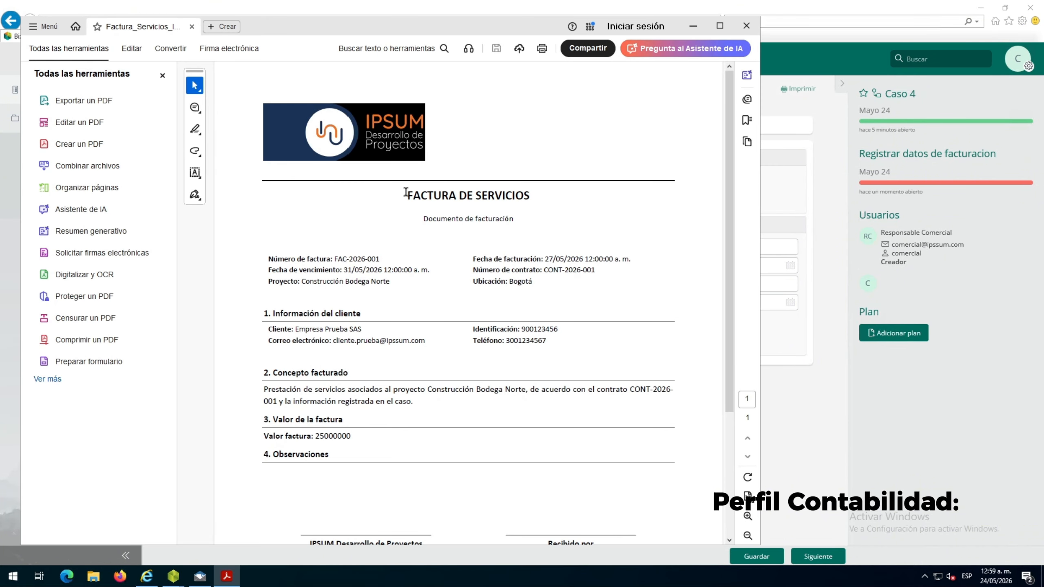
drag(405, 192, 528, 218)
drag(314, 436, 370, 446)
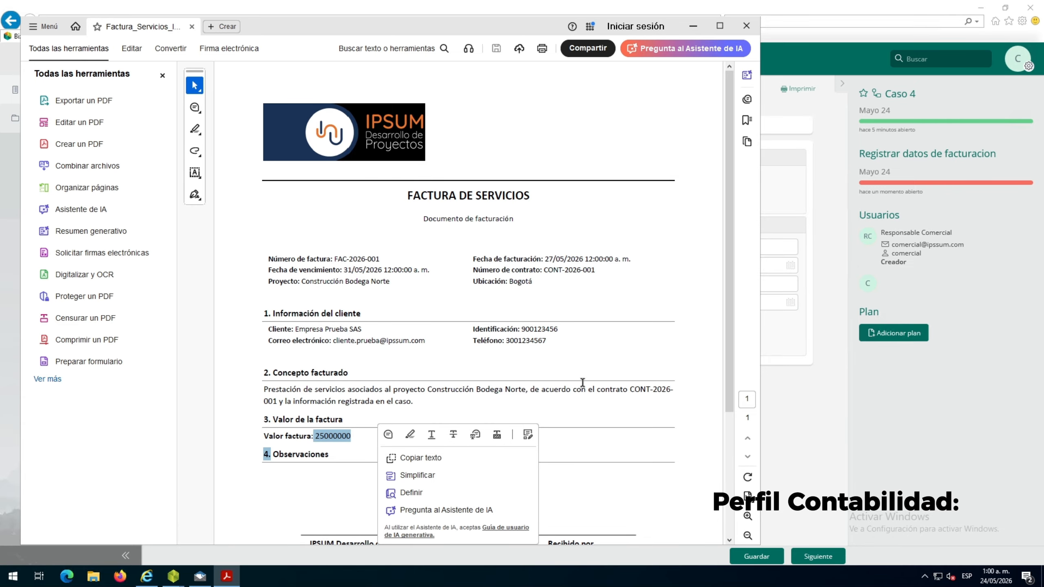
click(576, 403)
Close the invoice PDF, save the billing data, and advance the case
click(746, 25)
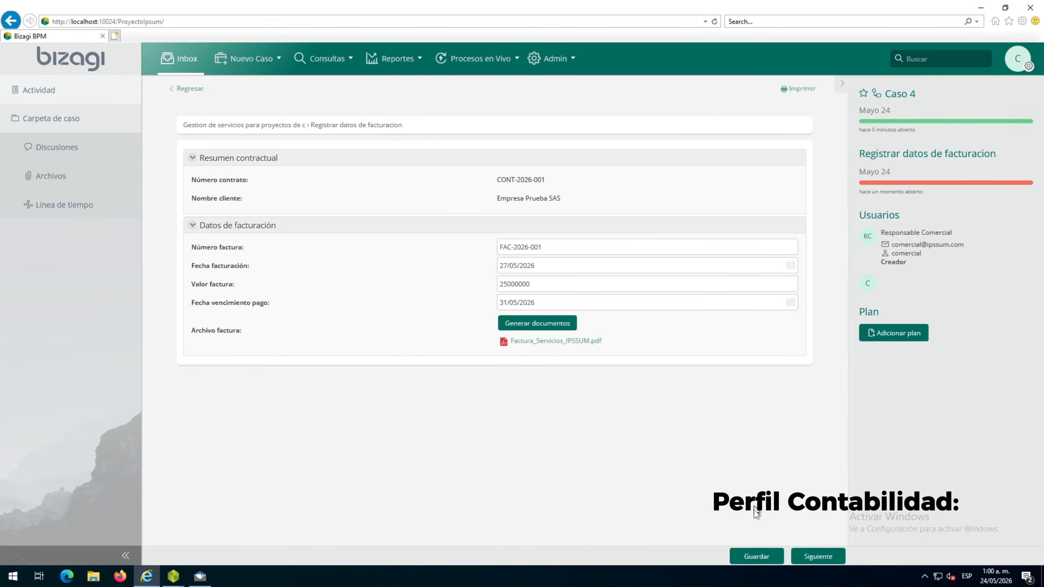
click(751, 558)
click(816, 556)
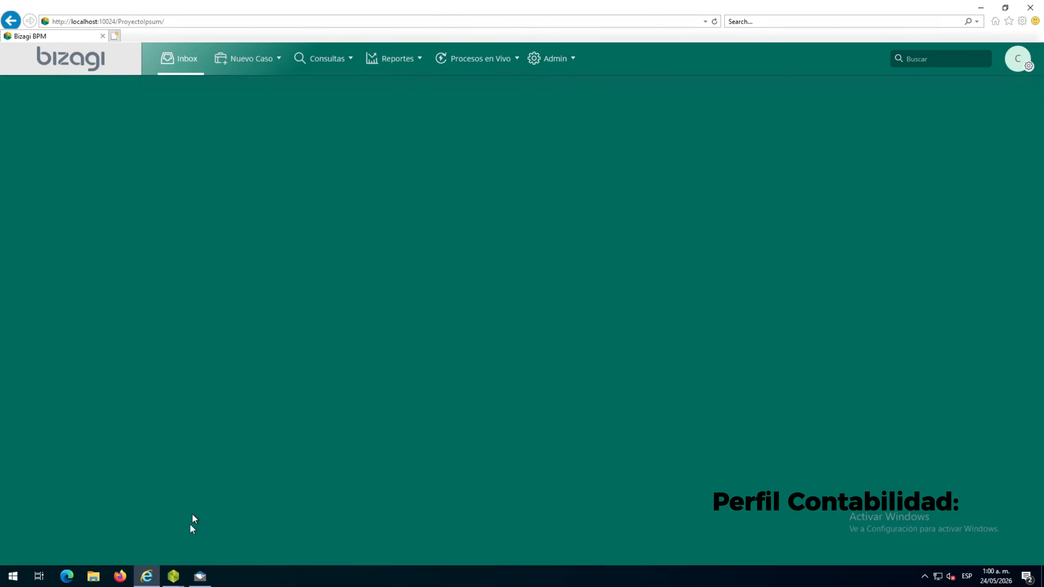
Switch to Bizagi Modeler, examine the Contabilidad lane around Hacer seguimiento de cartera and the ¿Pago recibido? branches, and return to the portal
mouse_move(181, 583)
click(208, 543)
scroll(658, 493, right, 3)
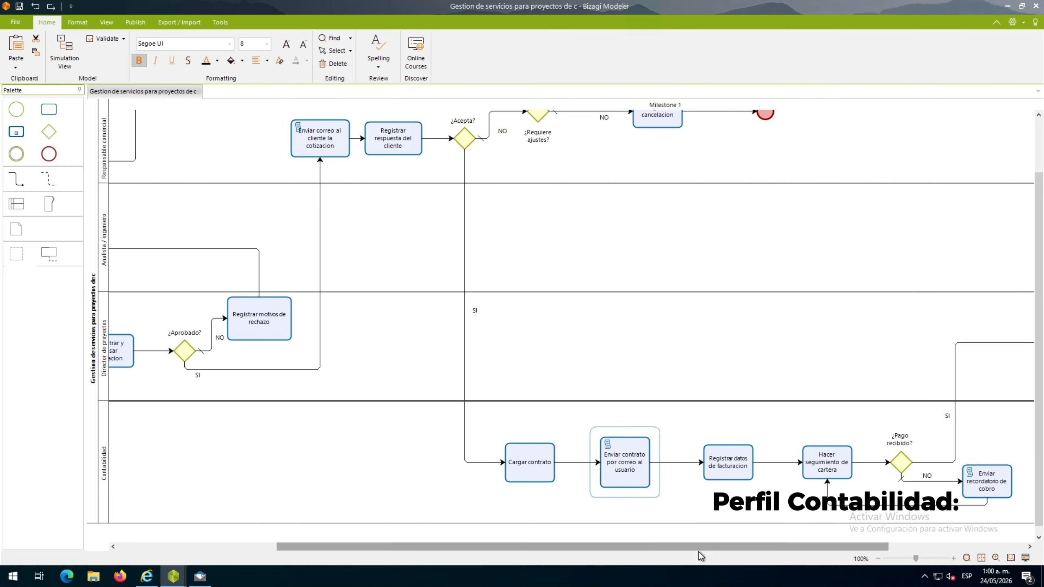
drag(698, 551, 791, 551)
click(861, 488)
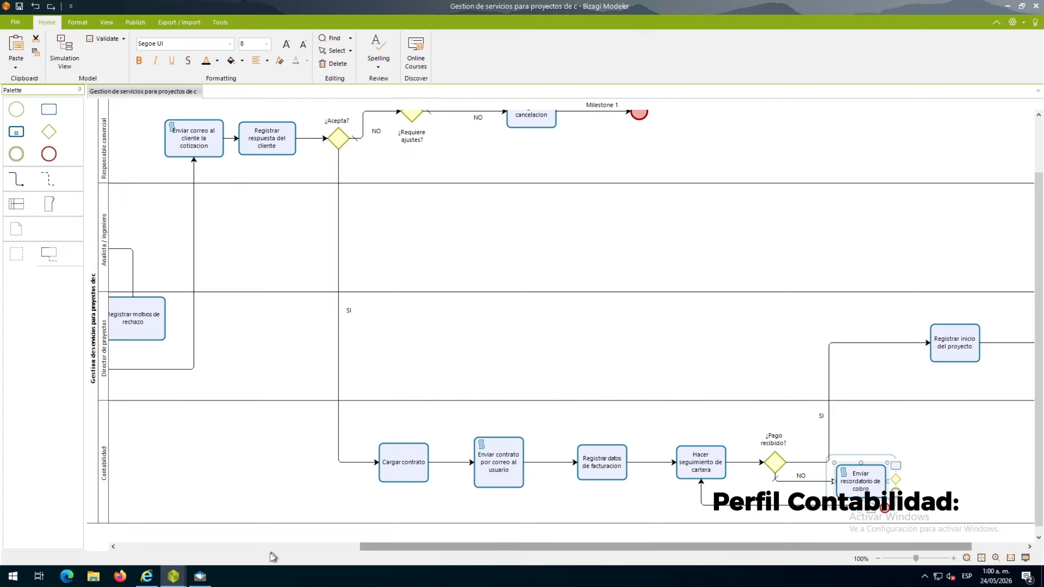
click(145, 577)
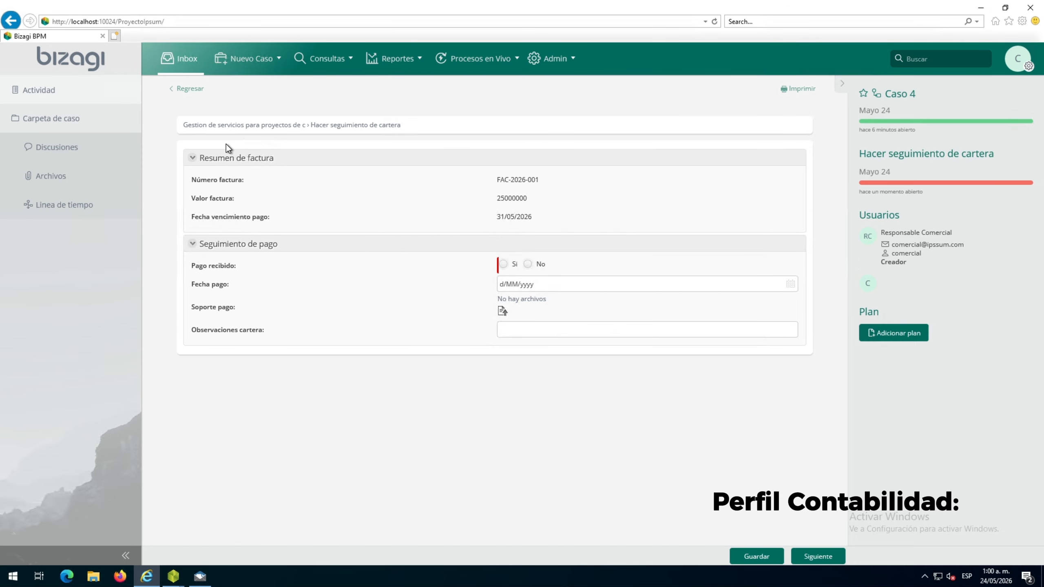
mouse_move(173, 577)
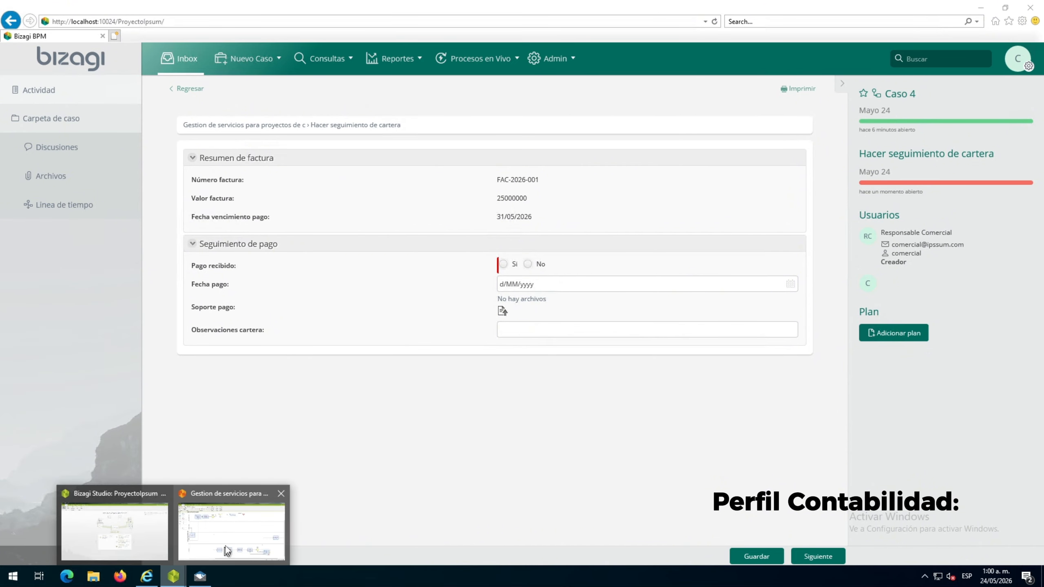
click(223, 543)
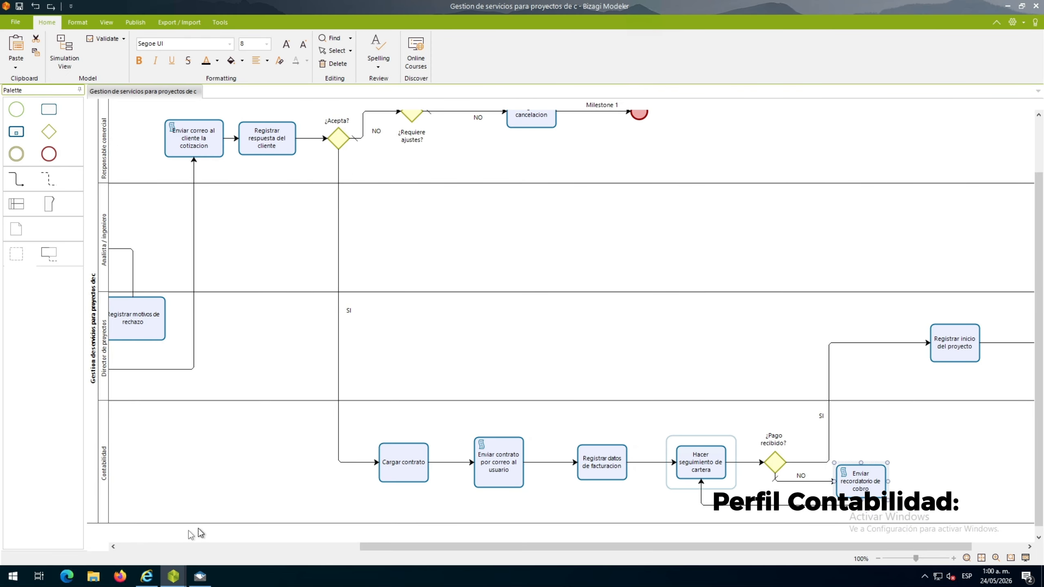
click(148, 577)
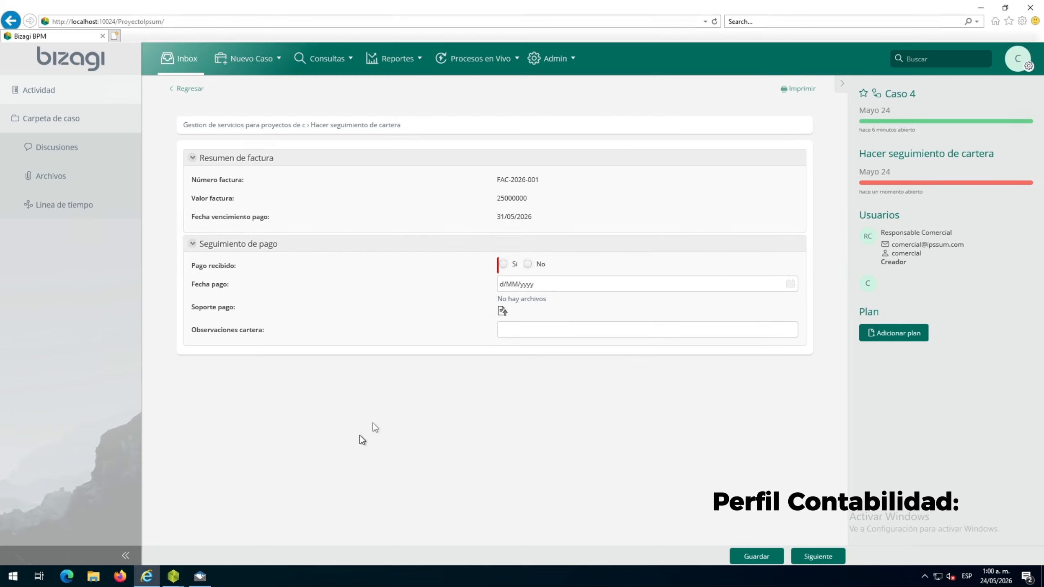
Mark Pago recibido as Si and set the payment date to 29/05/2026
click(504, 265)
click(719, 287)
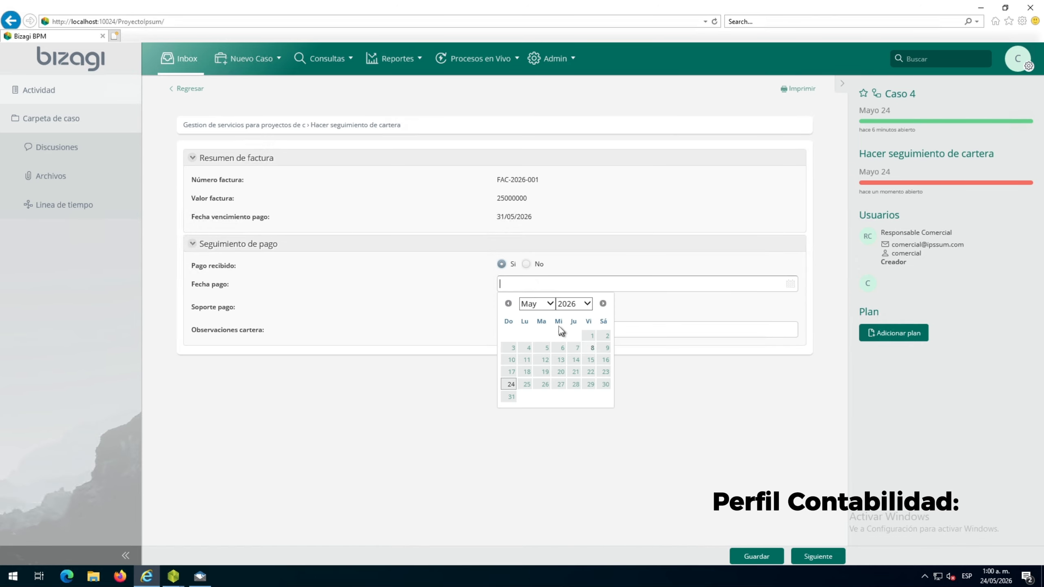
click(550, 305)
click(542, 304)
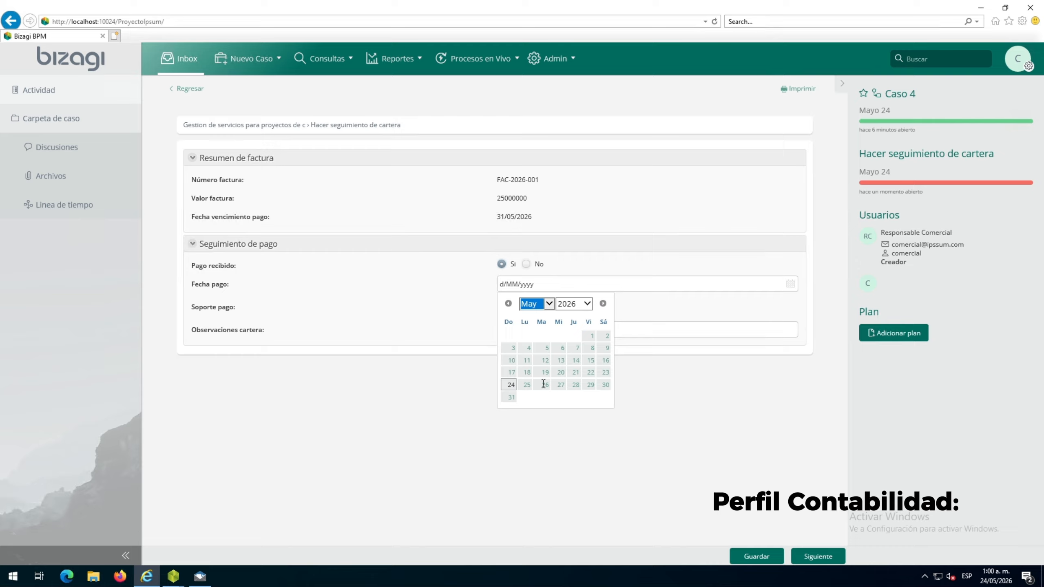
click(548, 306)
click(539, 302)
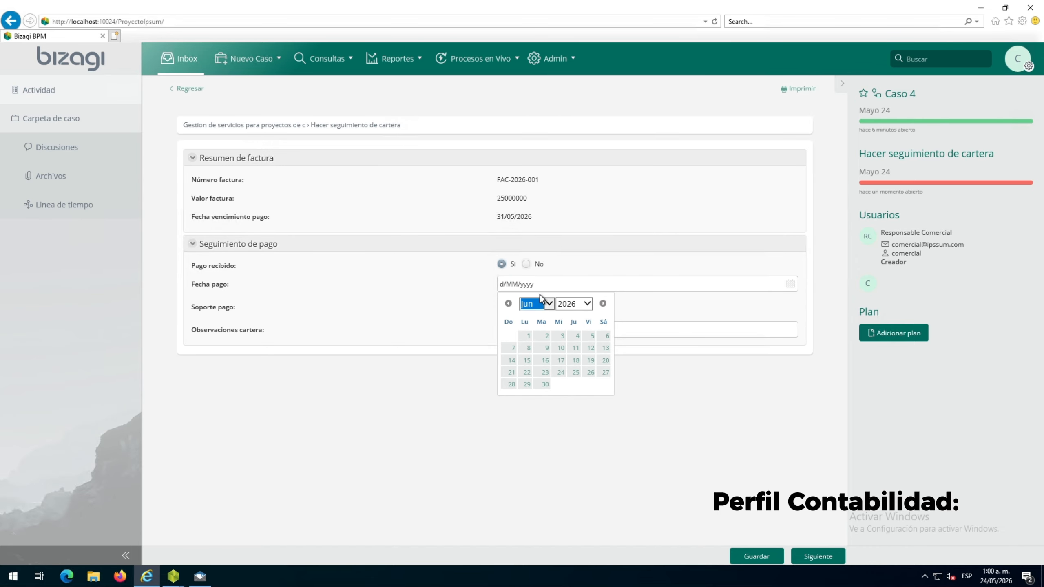
click(544, 389)
click(590, 386)
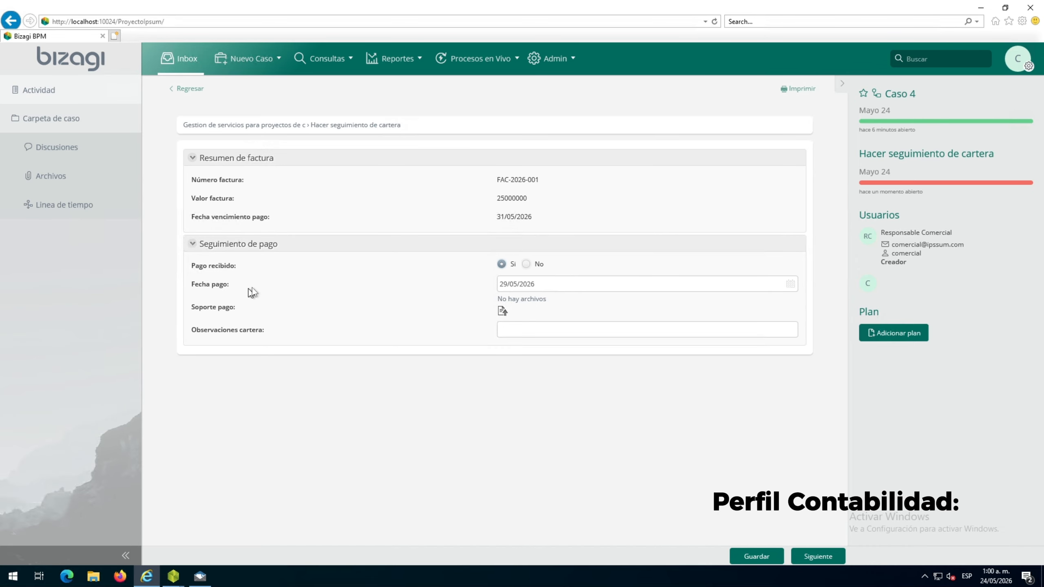
Leave Soporte pago without a file, enter the observation "El pago fue recibido dentro del plazo establecido", save, and advance the case
click(500, 310)
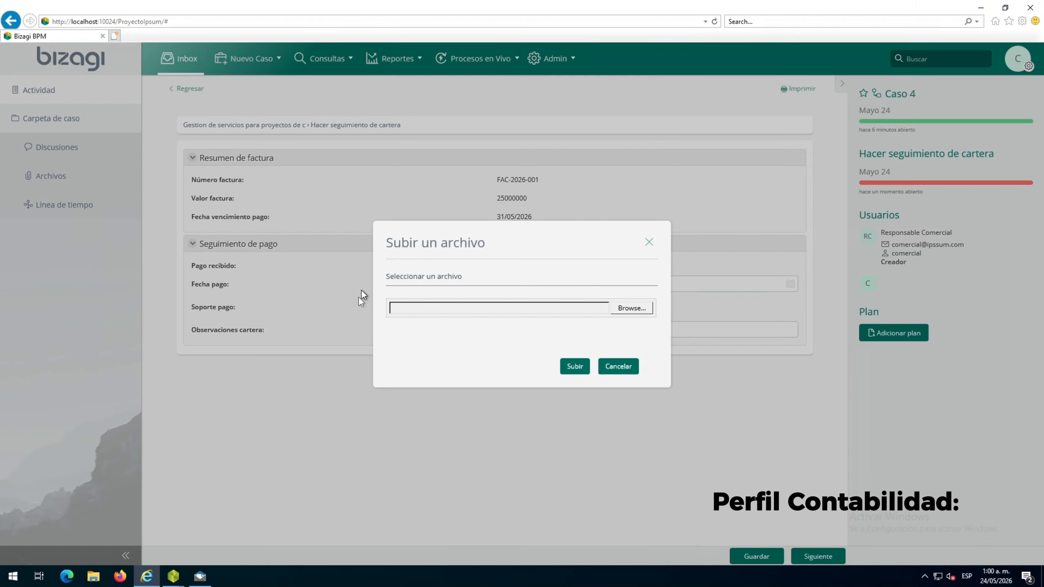
click(650, 242)
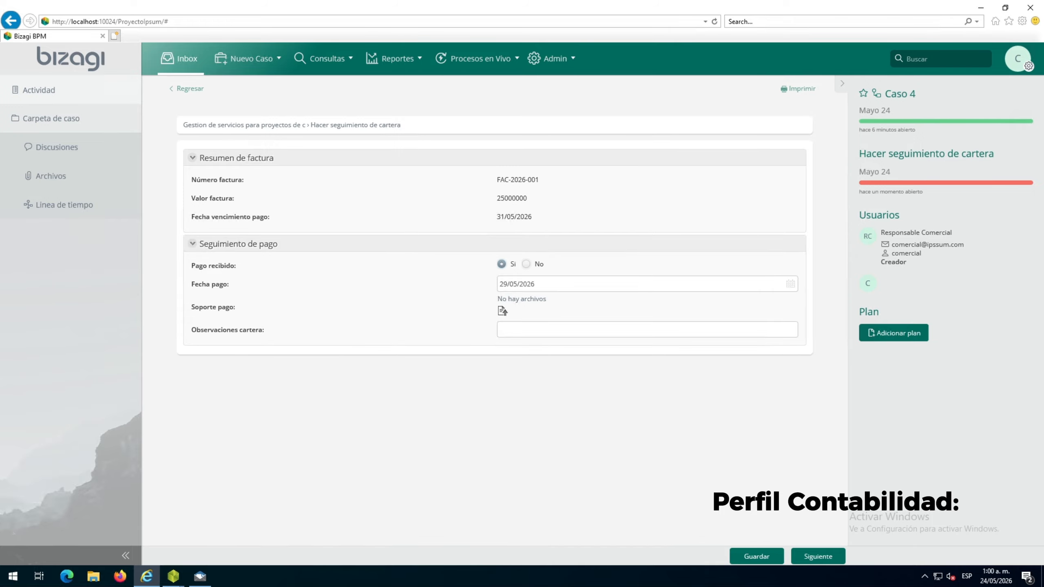
click(533, 332)
text(El pago fue recibido dentro del plazo establecido)
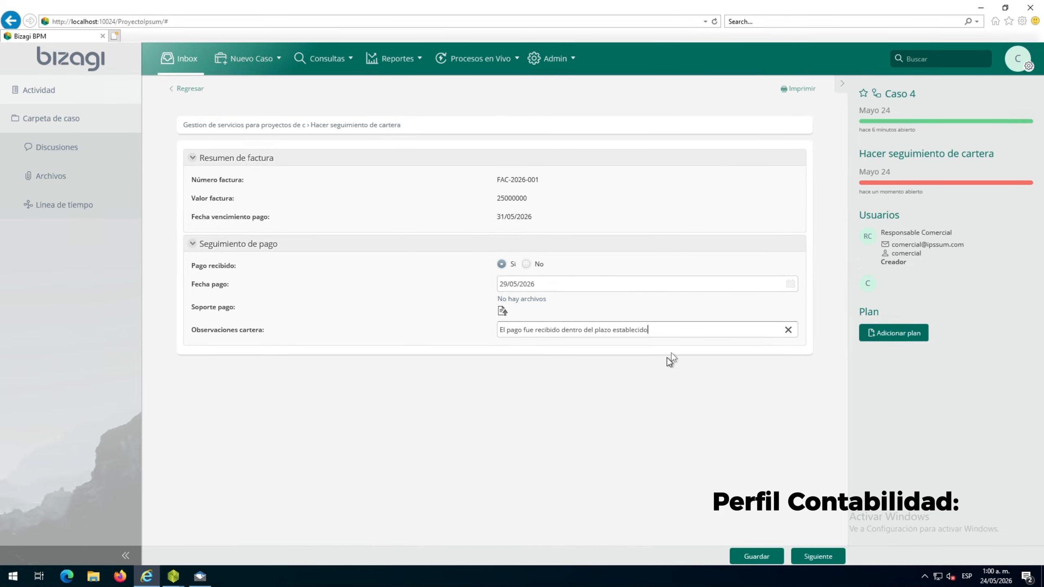
click(772, 561)
click(804, 558)
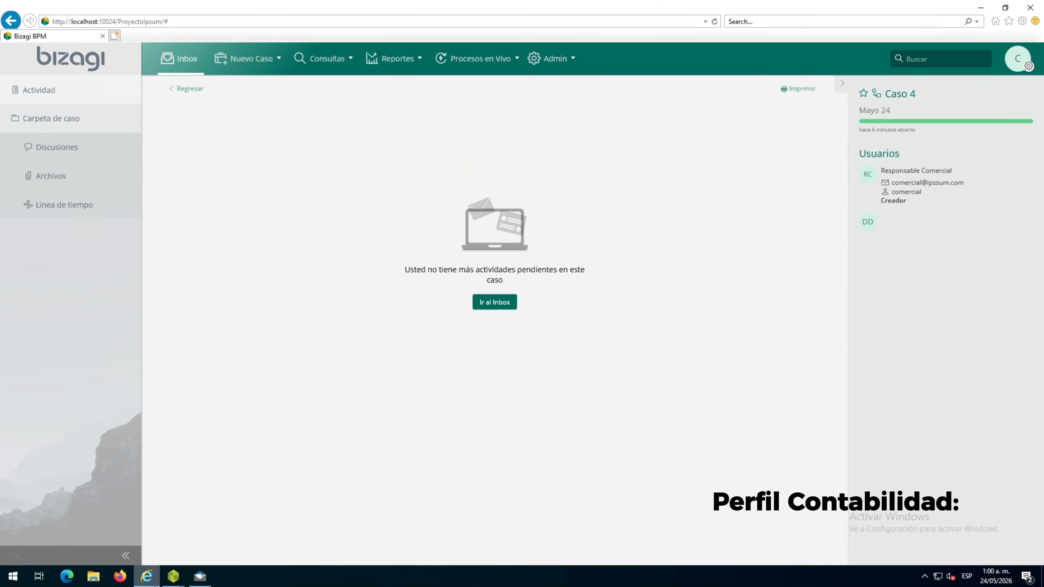
Switch to Bizagi Modeler, examine the flow into Registrar inicio del proyecto and the final end event, and return to the portal
mouse_move(180, 580)
click(231, 530)
drag(729, 547, 832, 546)
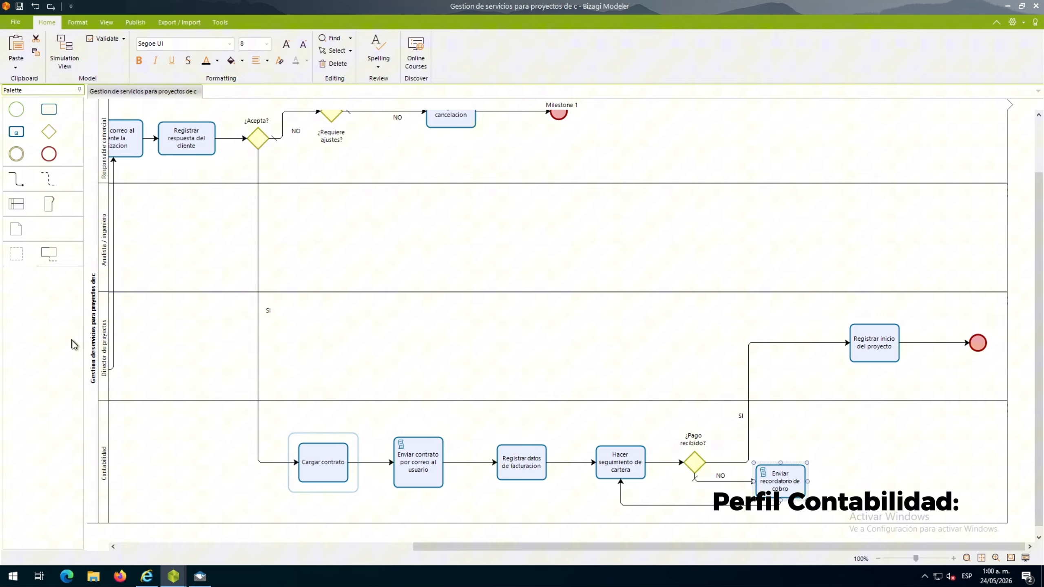
click(146, 576)
Sign out of the Contabilidad session and sign in as director with the account password, dismissing the blocked-content warnings
click(1019, 59)
click(996, 180)
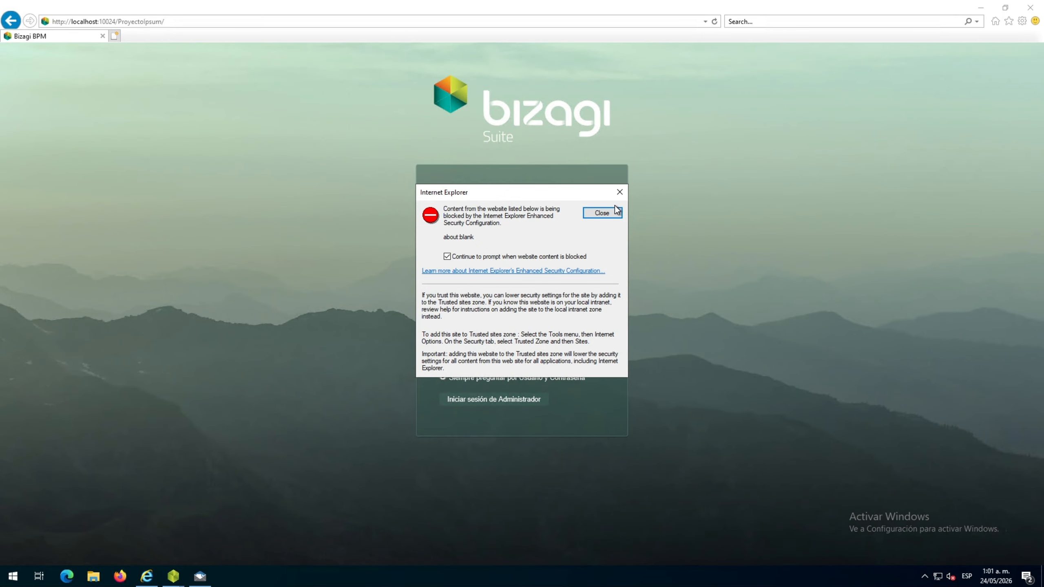
click(602, 212)
click(530, 227)
text(director)
click(500, 269)
text(••••••••)
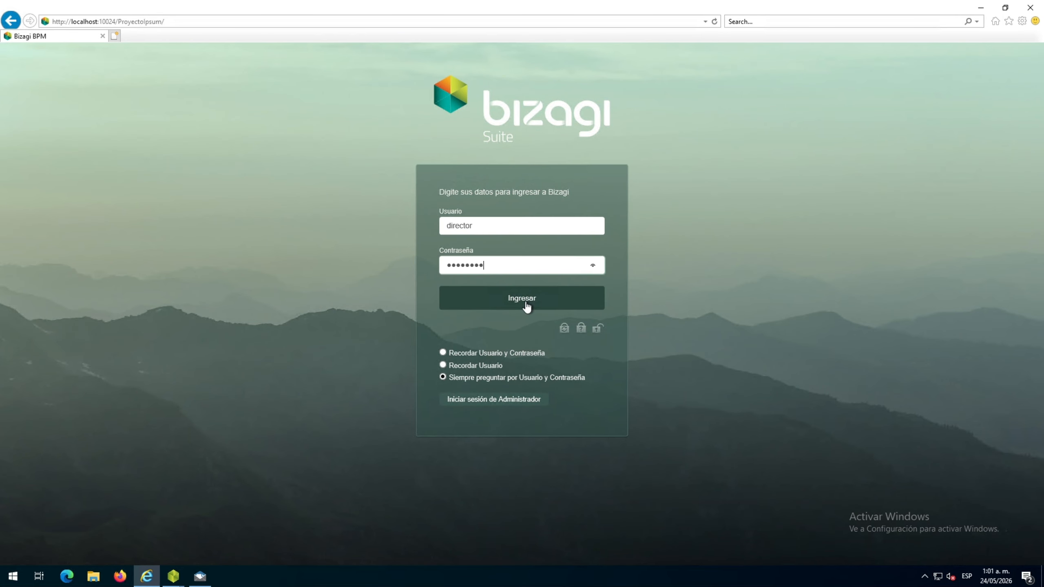
click(525, 304)
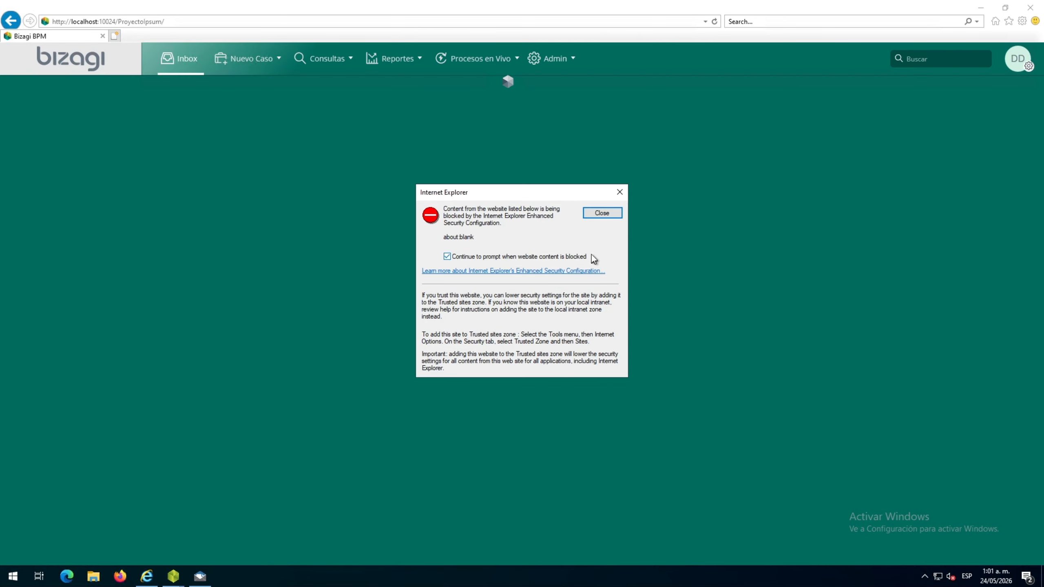
click(601, 213)
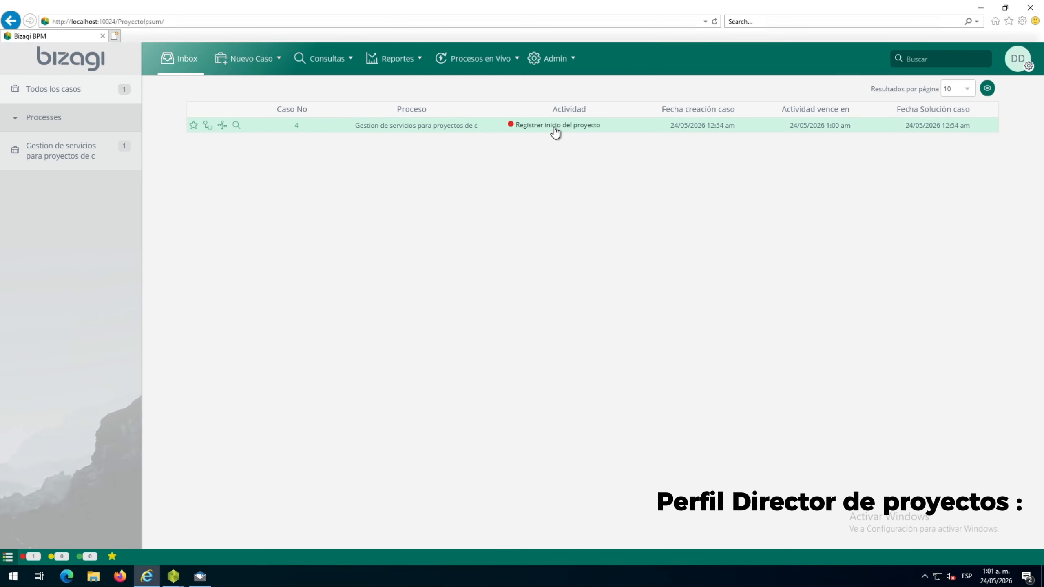
Open the Registrar inicio del proyecto activity of case 4, set the project start date to 2/06/2026, and mark Proyecto iniciado as Si
click(551, 131)
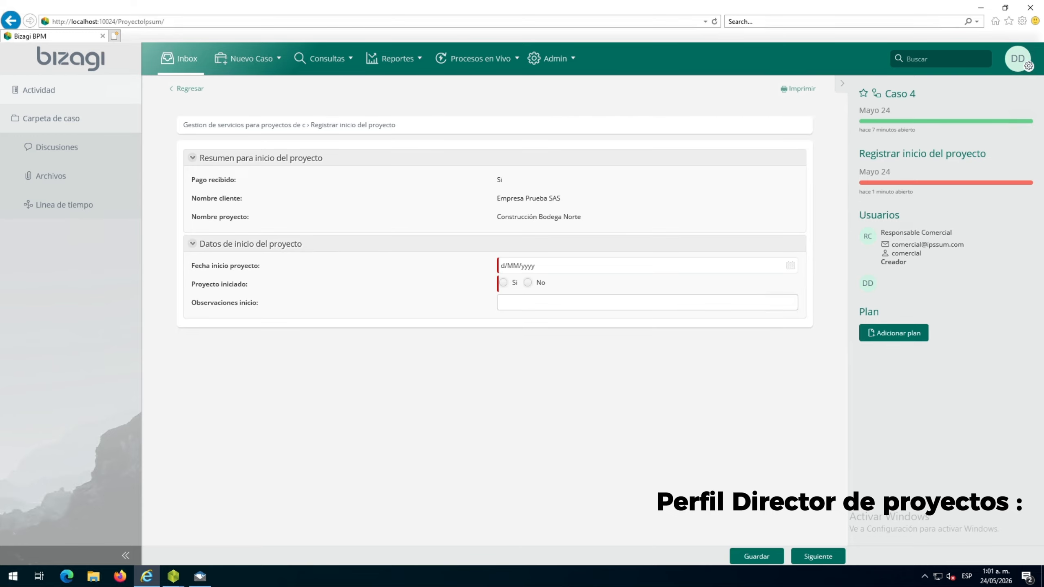
click(791, 266)
click(537, 285)
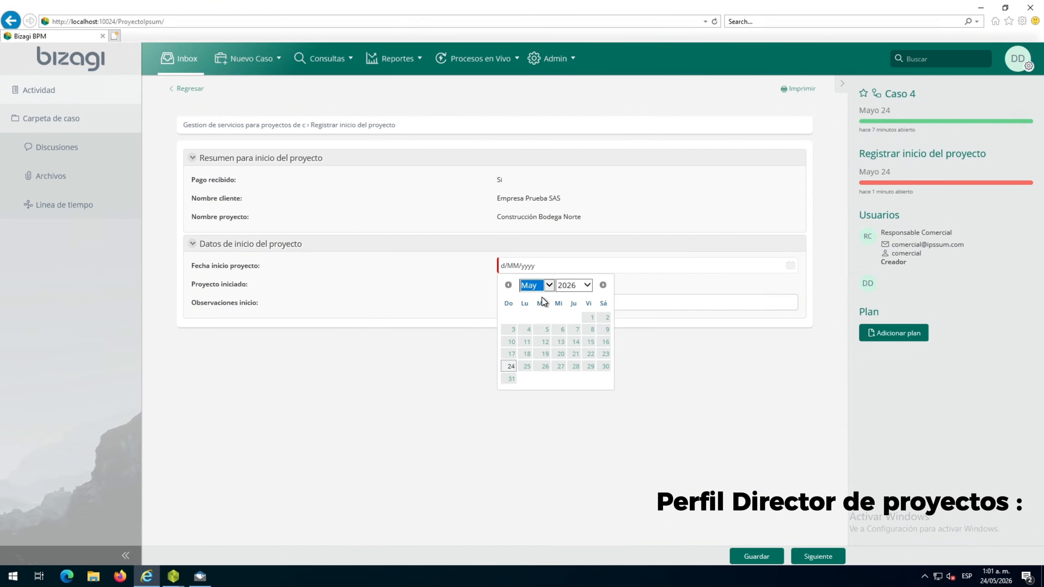
key(Down)
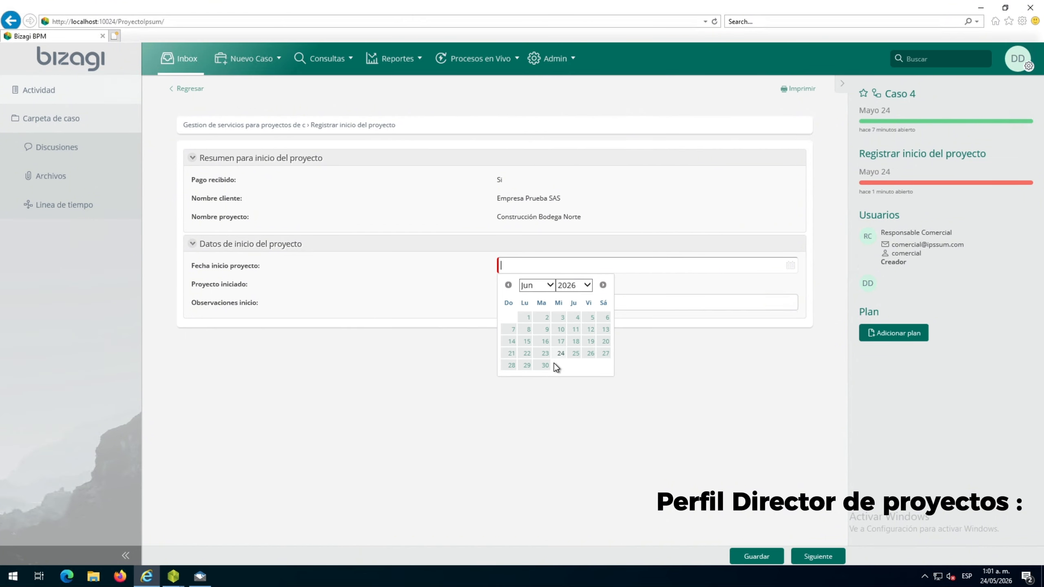
click(543, 321)
click(506, 283)
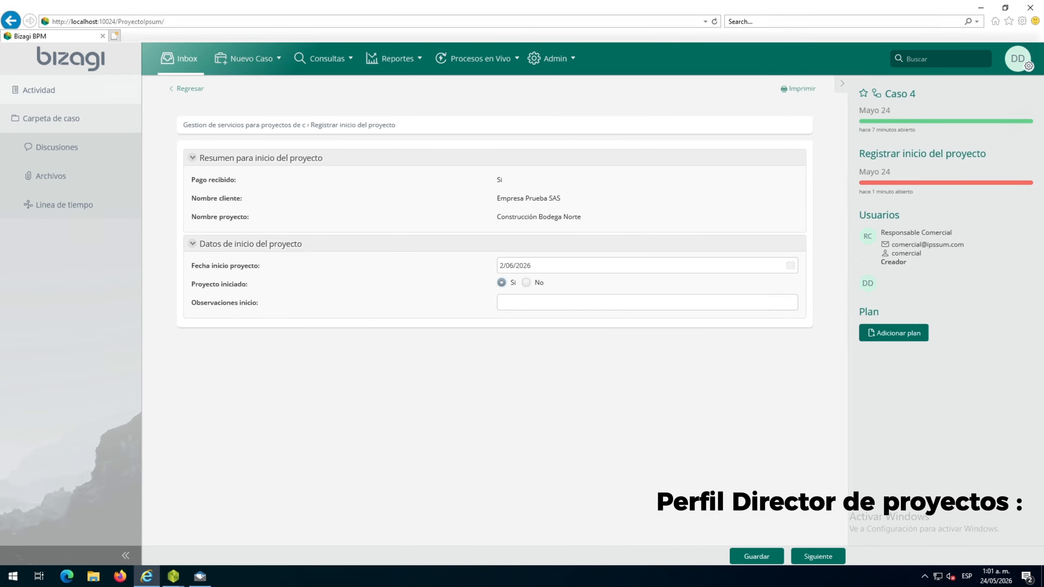
Enter the start observation "Se registra el inicio formal del proyecto", save the activity, and advance case 4 to its close
click(539, 303)
text(Se registra el inicio formal del proyecto)
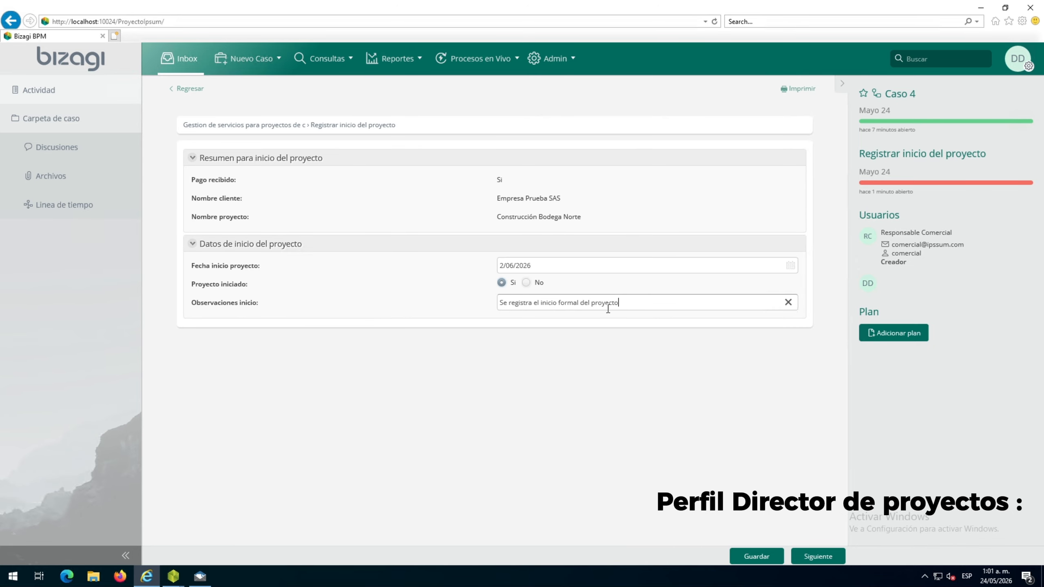
click(766, 559)
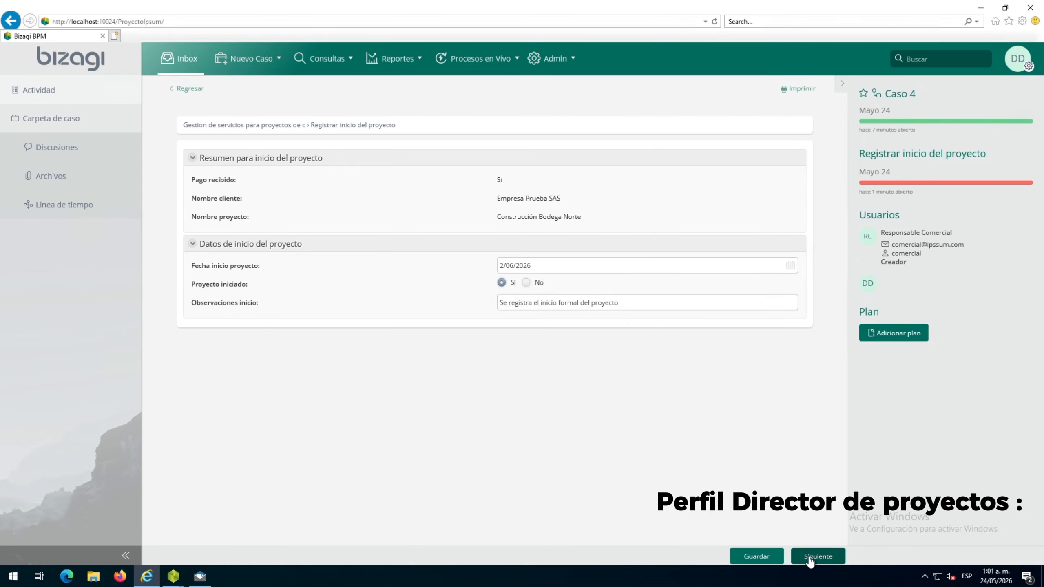
click(801, 561)
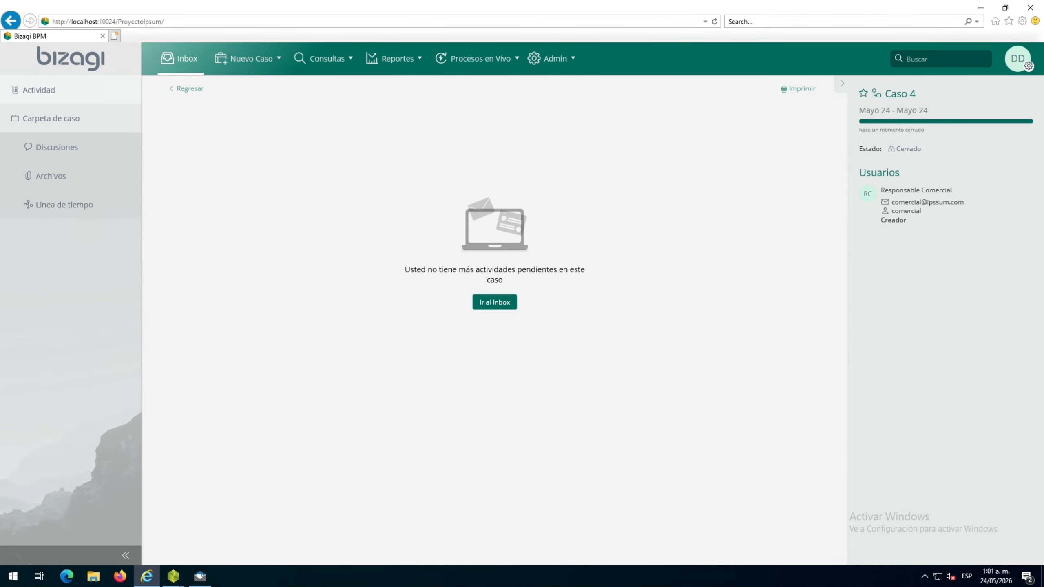
Switch to Bizagi Modeler and examine the complete process diagram, from Registrar oportunidad comercial through the Contabilidad tasks to Registrar inicio del proyecto
mouse_move(168, 578)
click(230, 530)
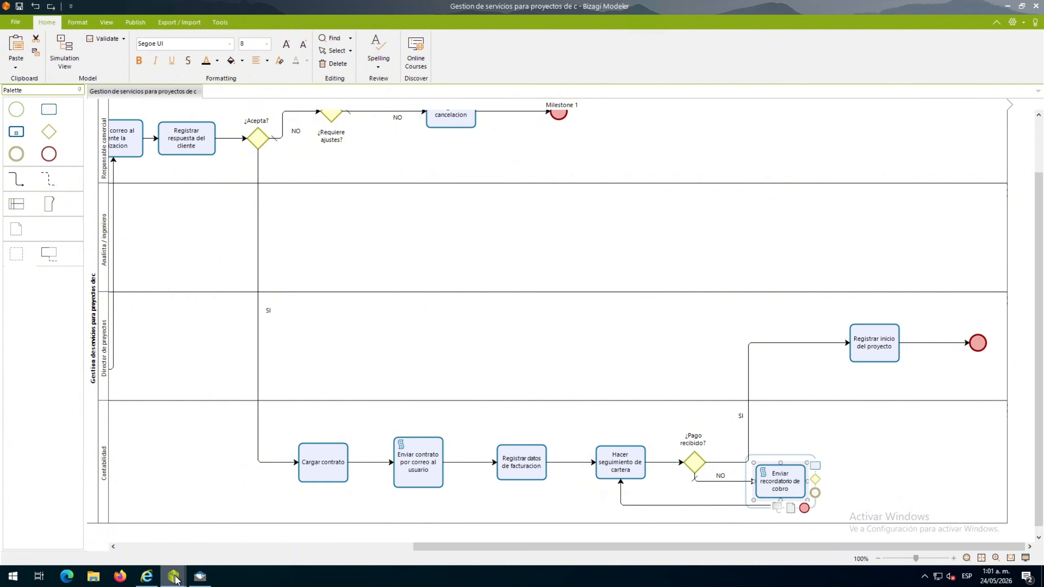
click(922, 443)
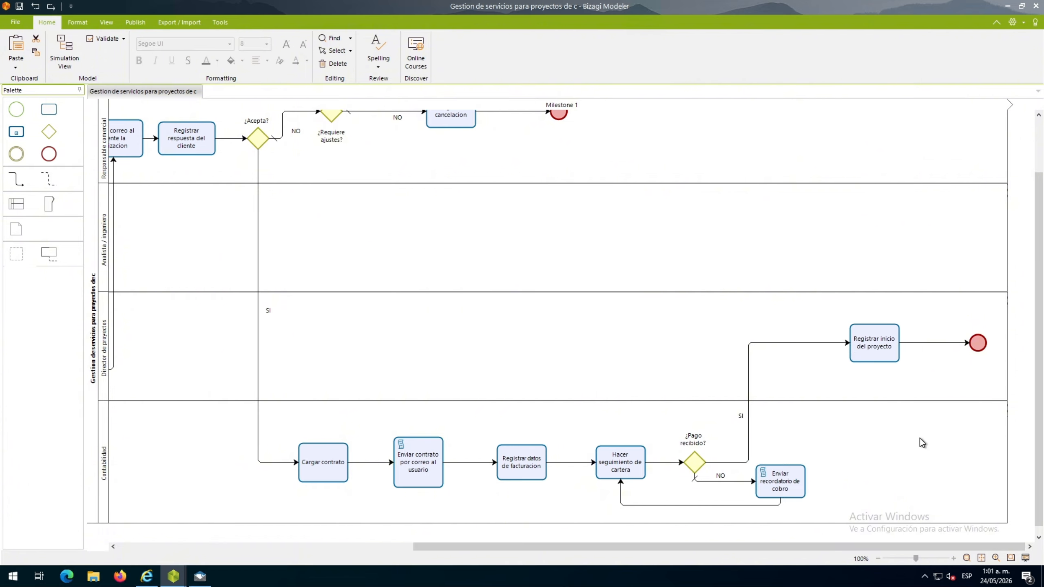
click(879, 558)
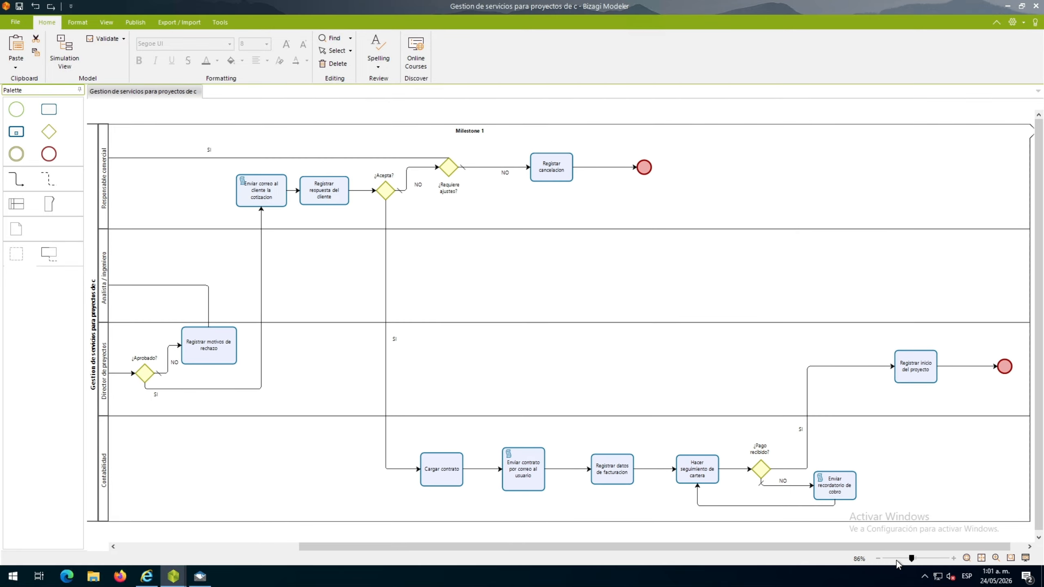
click(897, 561)
click(908, 561)
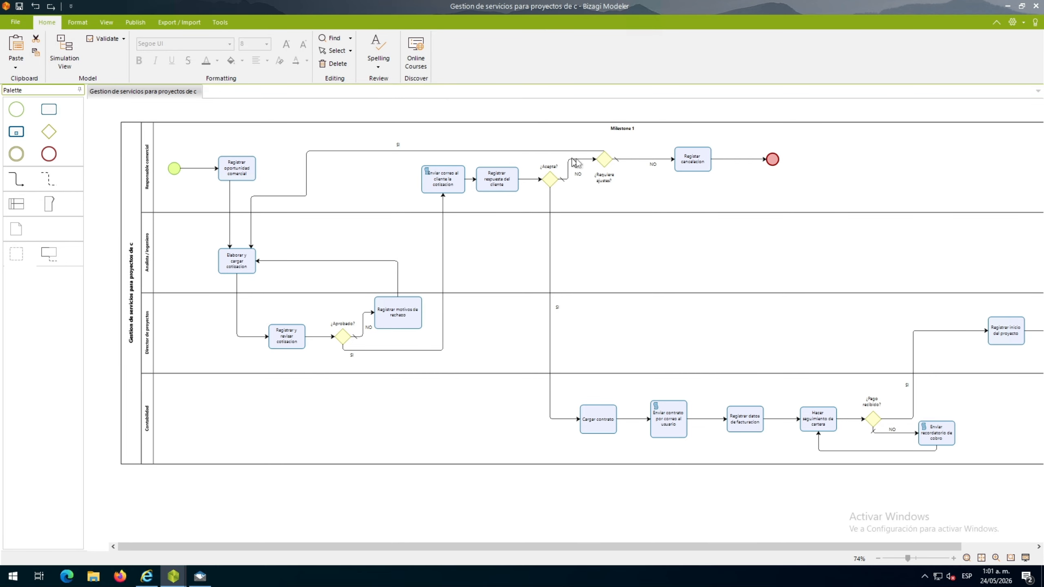
click(1003, 329)
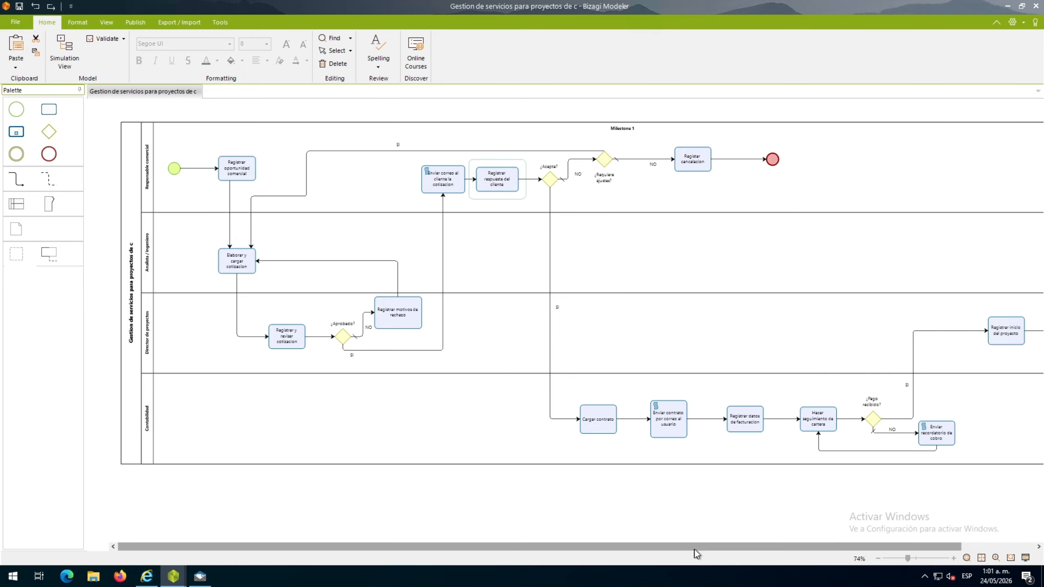
drag(695, 550, 499, 534)
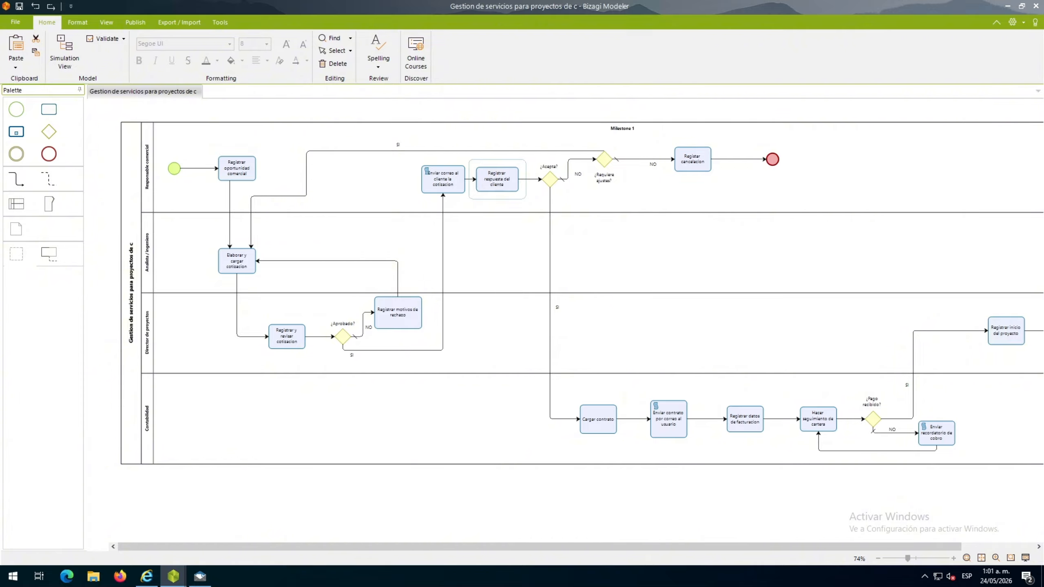
key(alt+Tab)
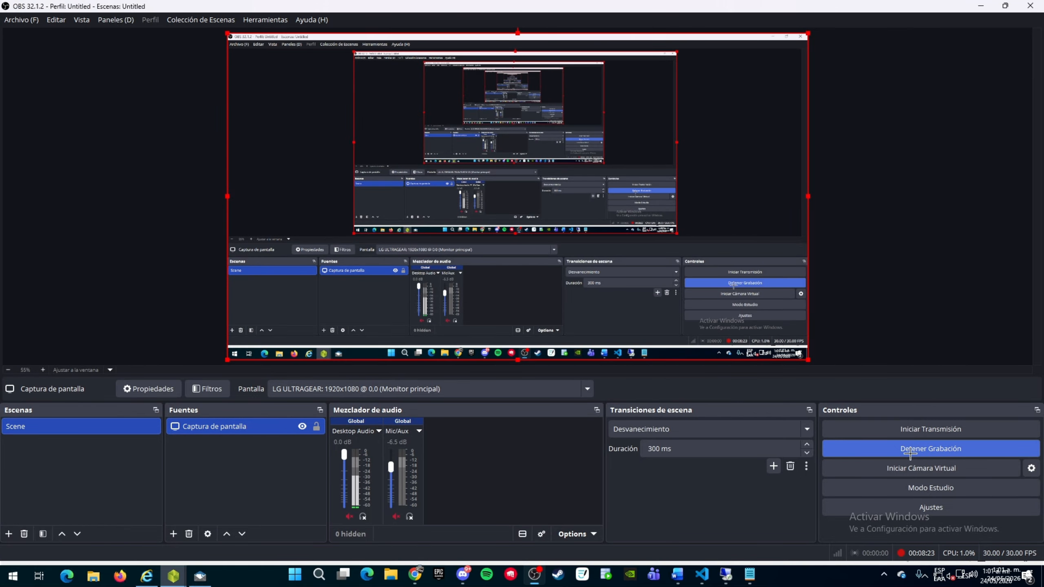